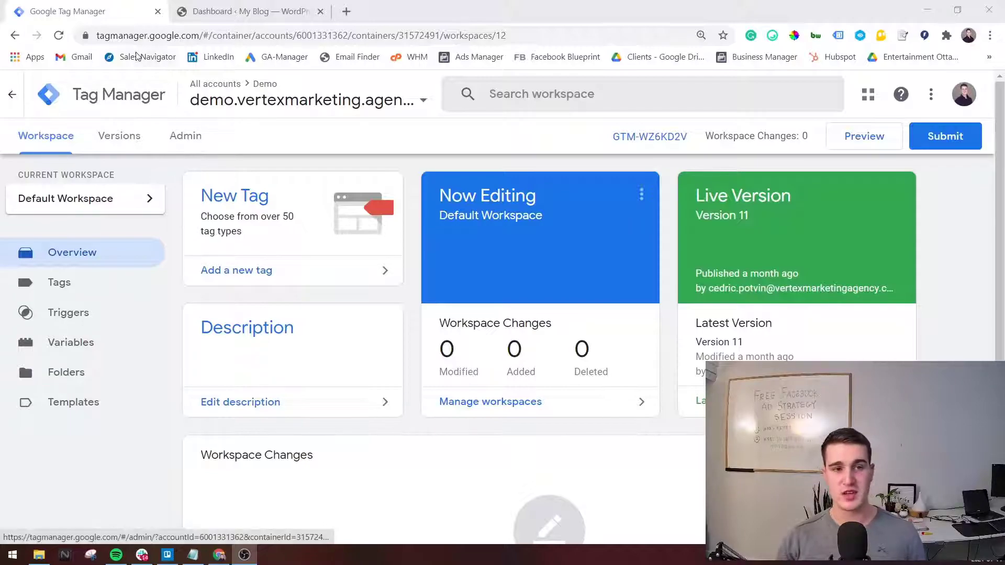
pyautogui.click(121, 37)
pyautogui.click(116, 36)
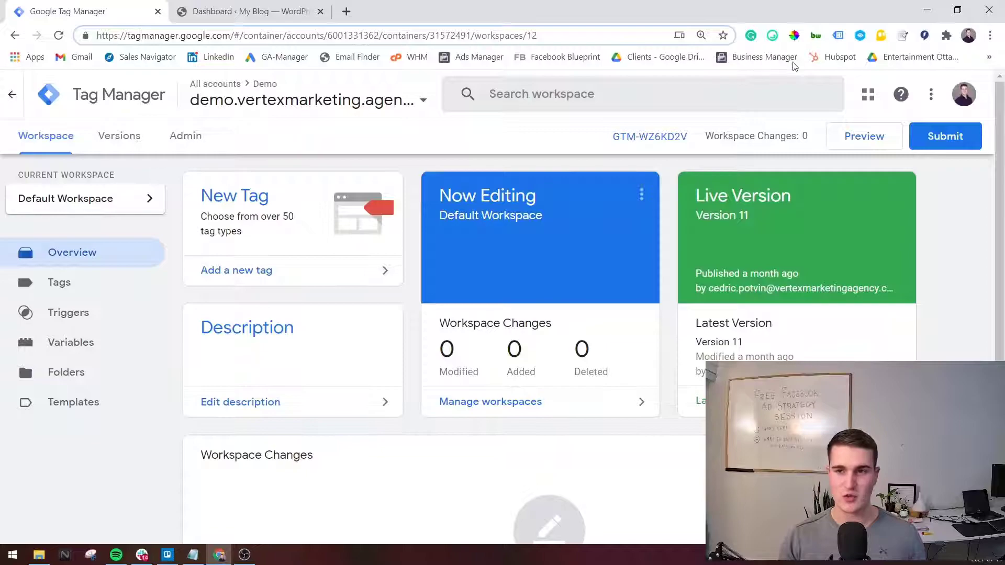
pyautogui.click(839, 35)
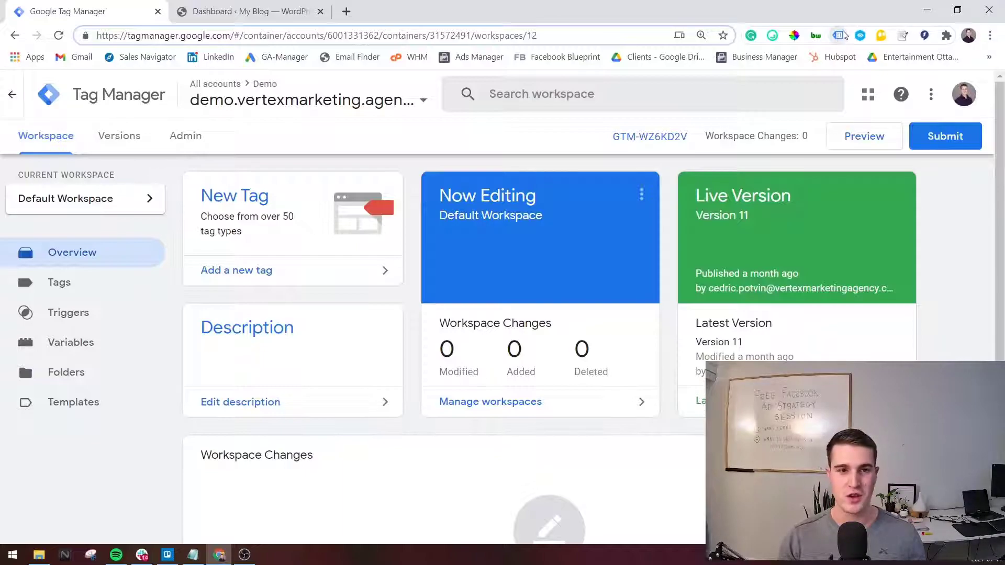
# In the WordPress dashboard, search the plugin directory for "google tag manager", then install and activate Google Tag Manager for WordPress.
pyautogui.click(246, 11)
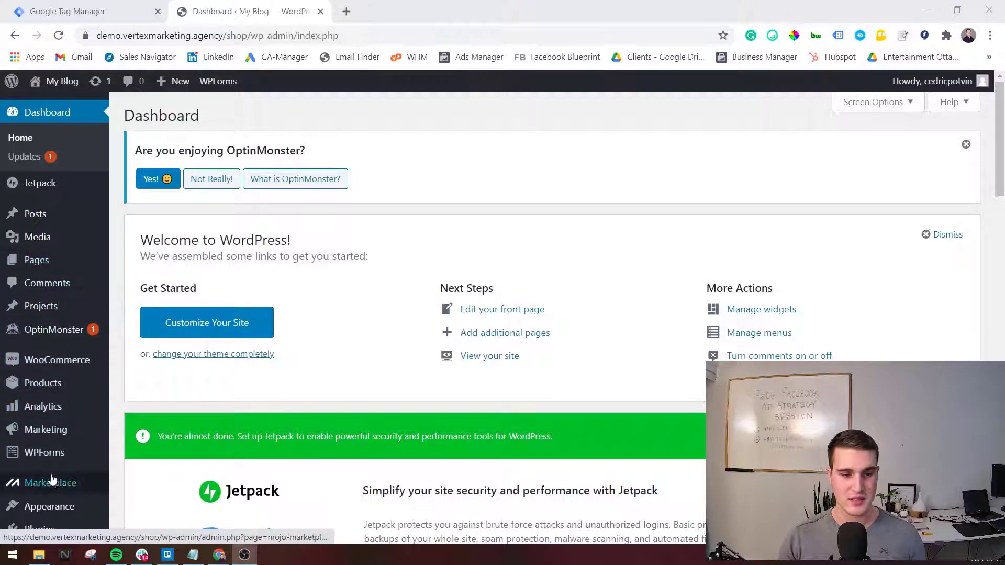
pyautogui.click(40, 530)
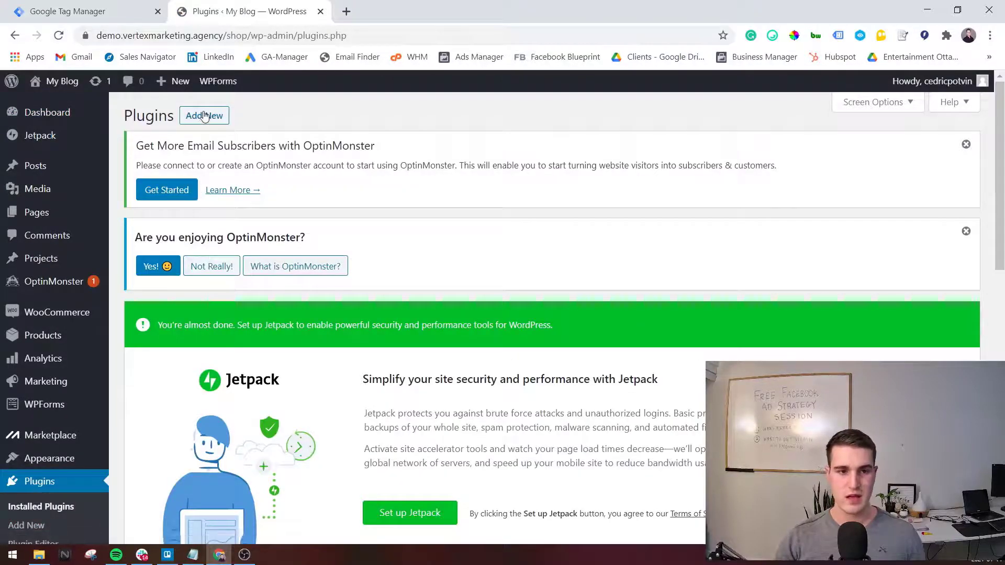
pyautogui.click(204, 116)
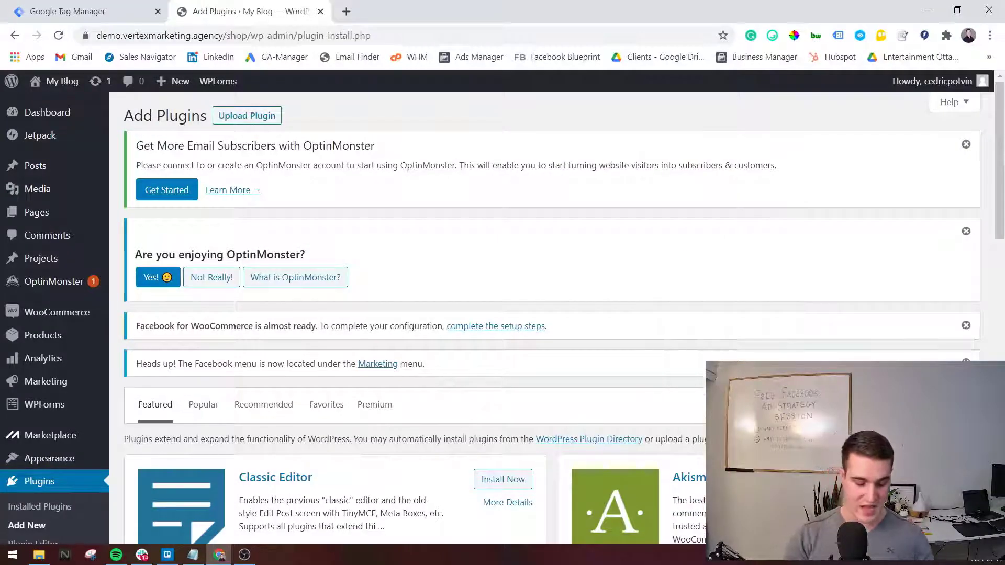
pyautogui.write('google tag manager')
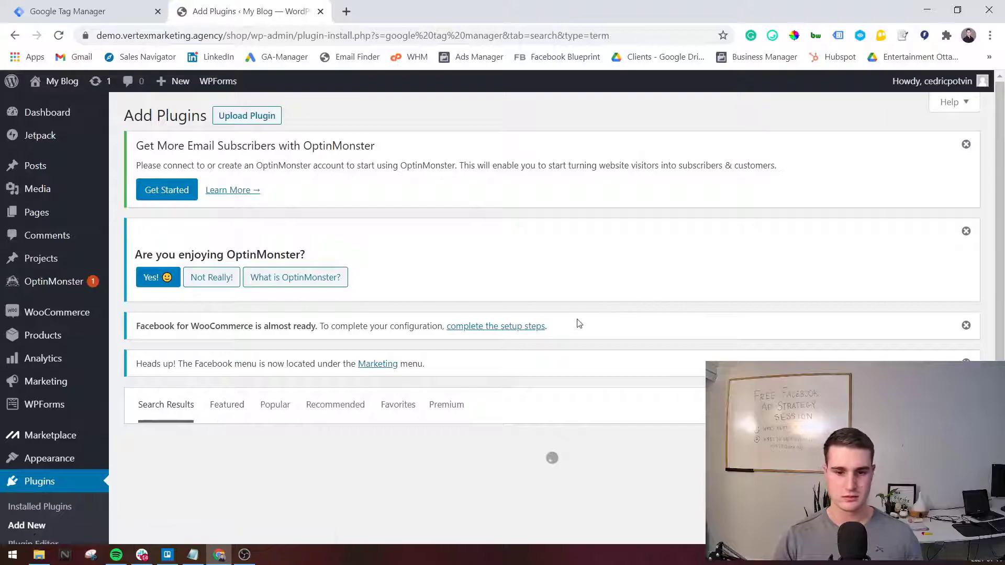
pyautogui.scroll(-3, 576, 324)
pyautogui.click(502, 347)
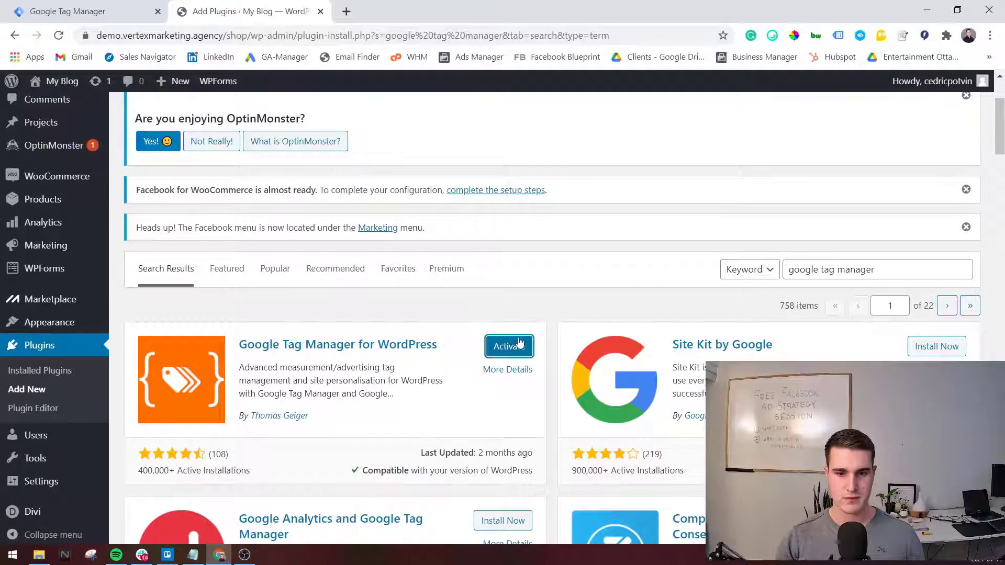
pyautogui.click(514, 347)
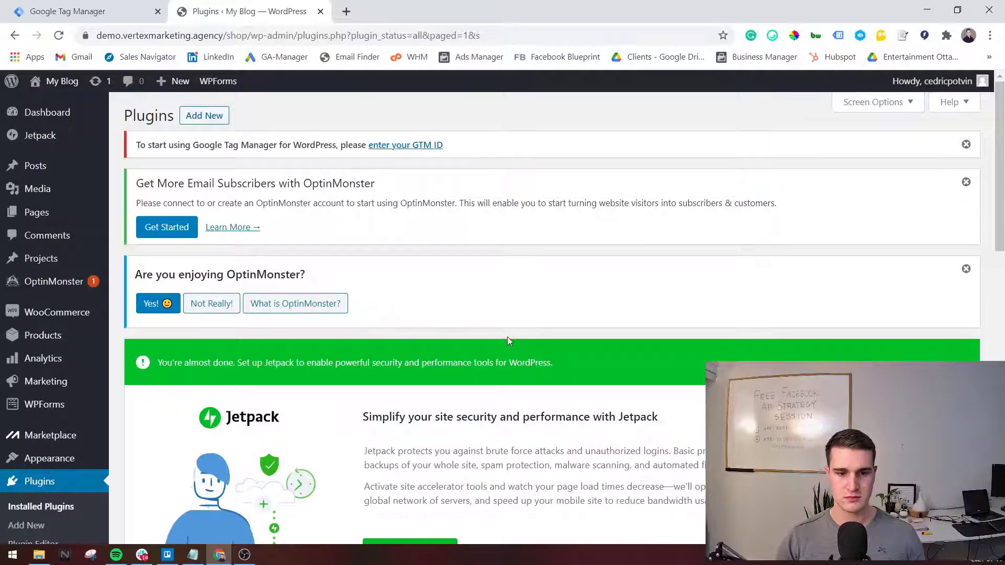
# Open the general settings of the Google Tag Manager for WordPress plugin from the installed plugins list.
pyautogui.scroll(-6, 508, 339)
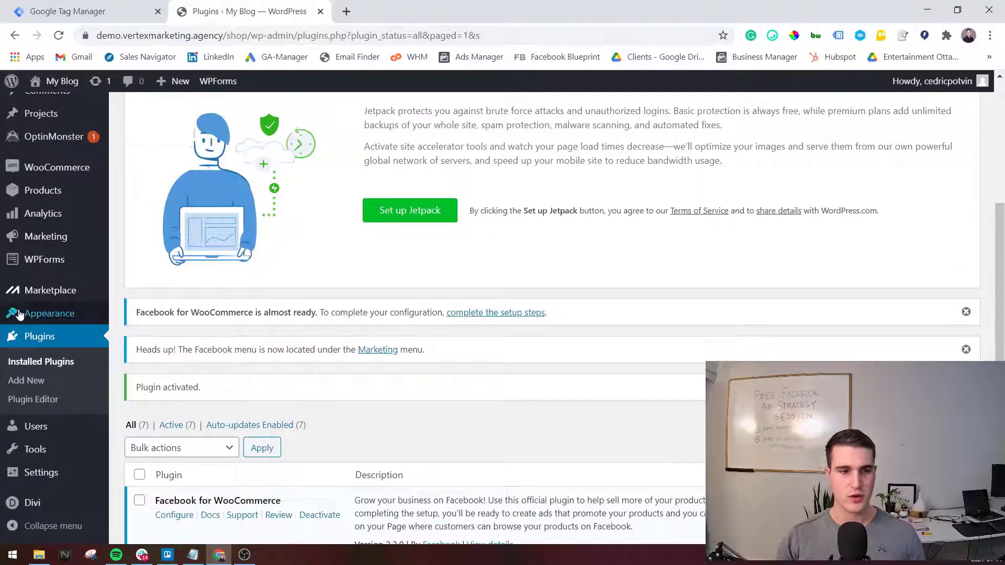
pyautogui.scroll(-4, 445, 349)
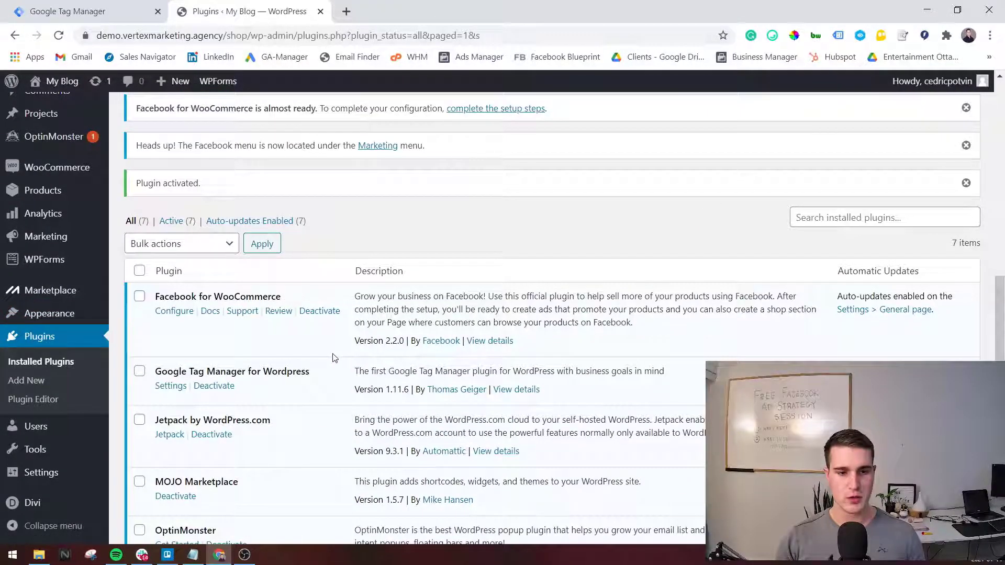
pyautogui.click(163, 390)
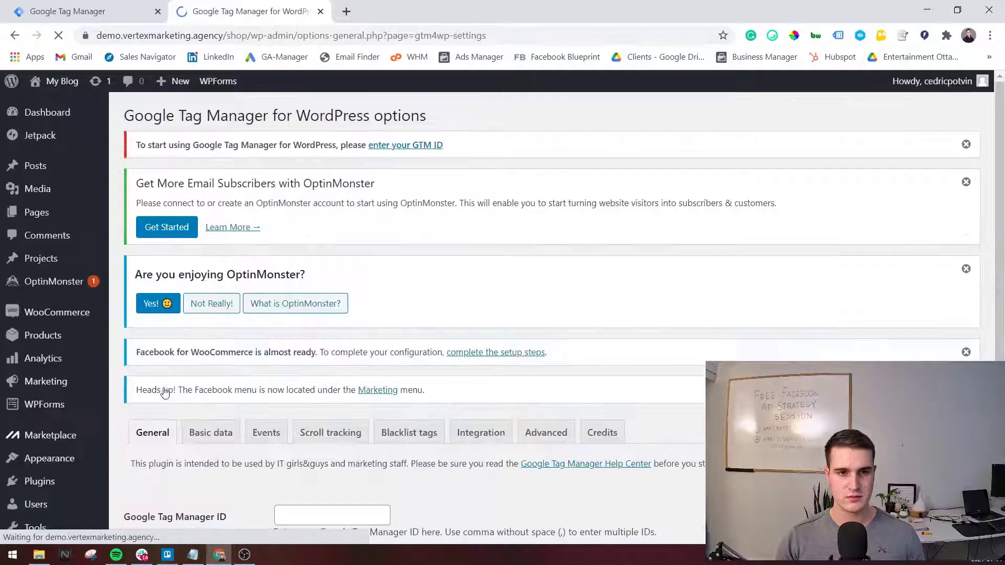
pyautogui.scroll(-4, 165, 388)
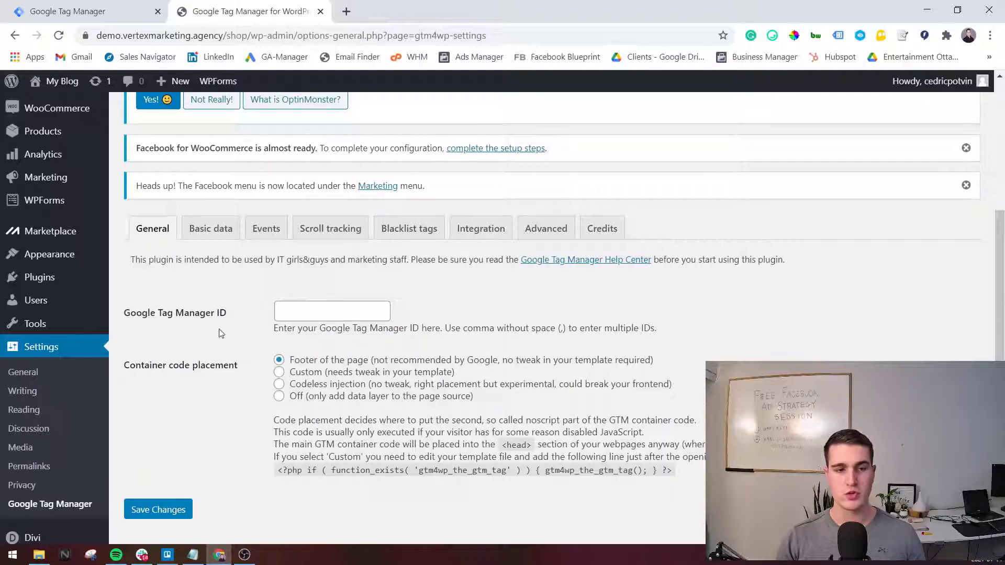
# Copy the container ID from Google Tag Manager's install snippet into the Google Tag Manager ID setting of the WordPress plugin.
pyautogui.click(134, 8)
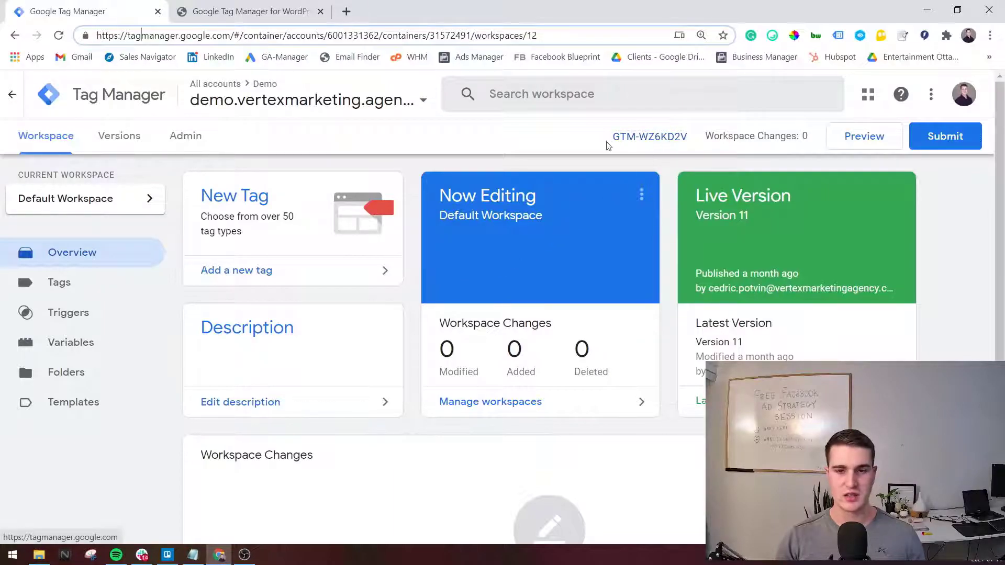
pyautogui.click(635, 137)
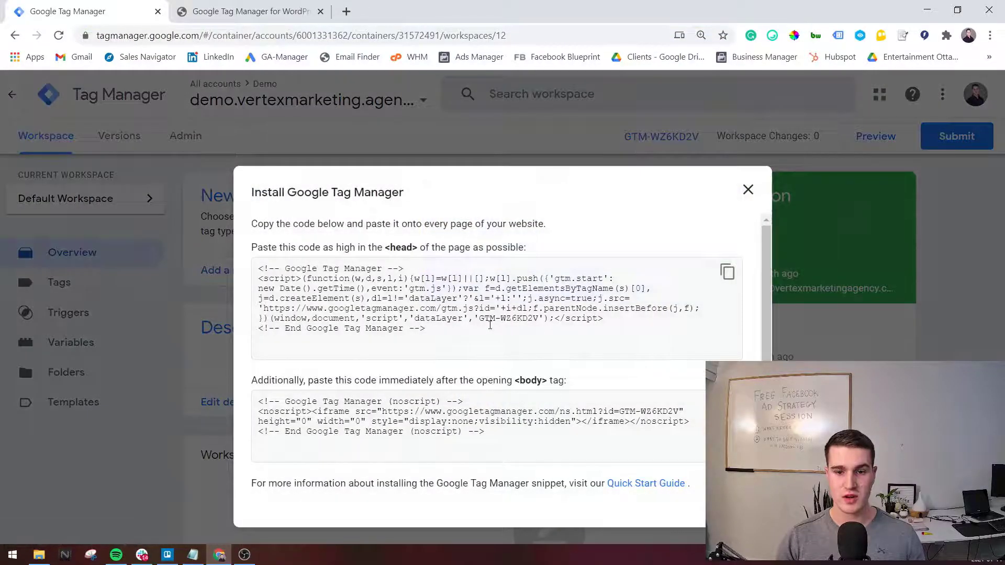
pyautogui.moveTo(482, 321); pyautogui.dragTo(539, 317)
pyautogui.hotkey('ctrl', 'c')
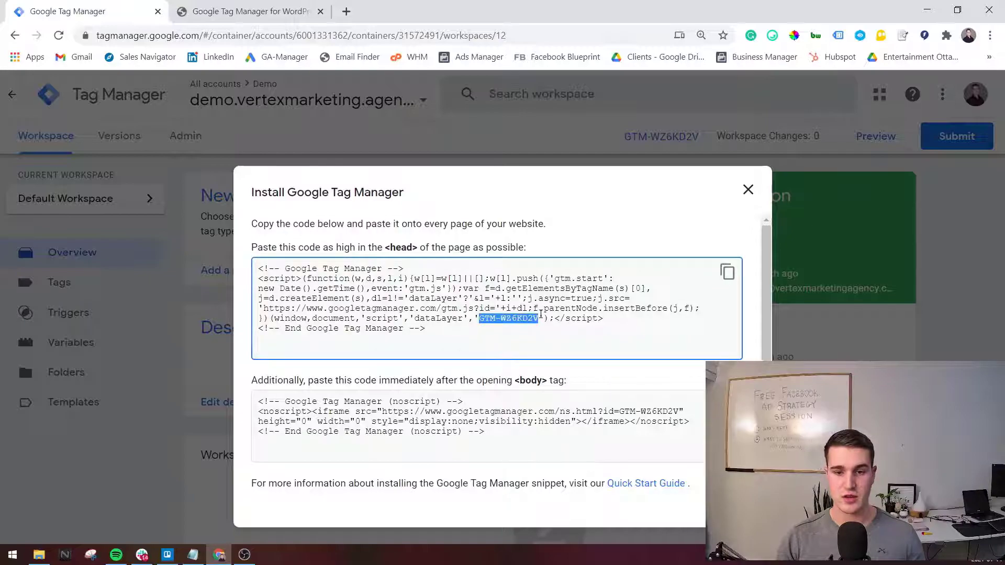
pyautogui.click(236, 11)
pyautogui.click(303, 310)
pyautogui.hotkey('ctrl', 'v')
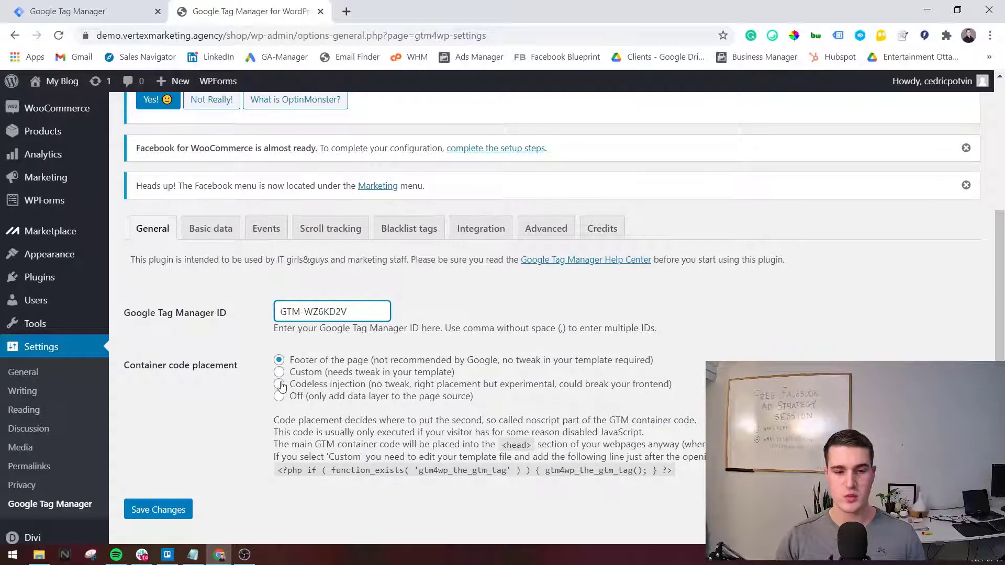
# Set the container code placement to Custom and copy the PHP line provided for the template file.
pyautogui.scroll(-1, 237, 378)
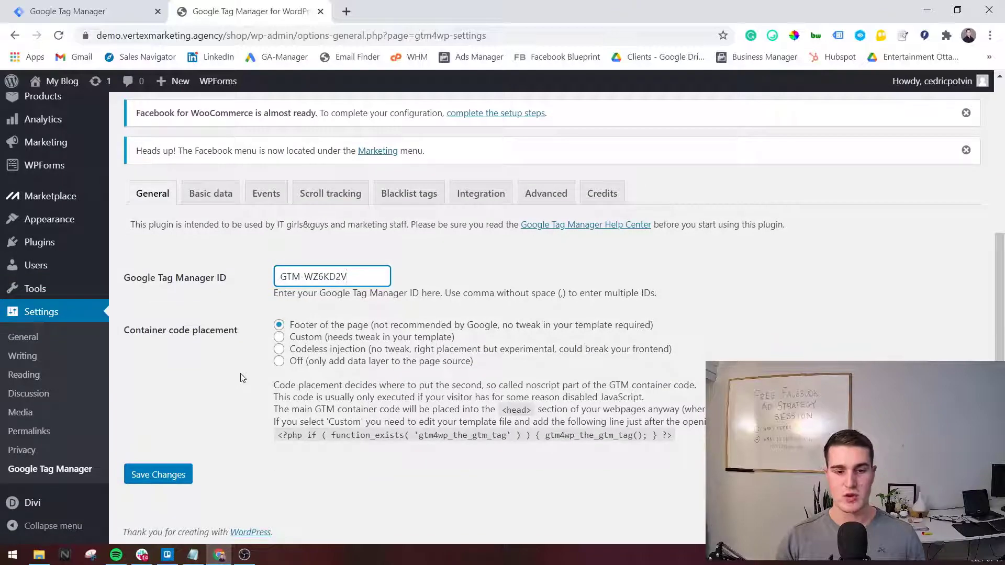
pyautogui.click(280, 338)
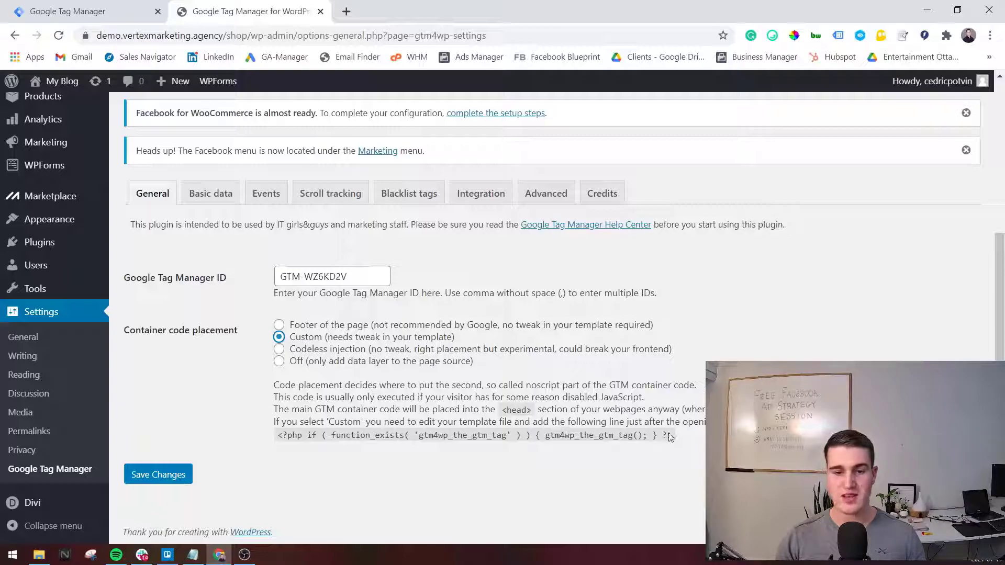
pyautogui.moveTo(279, 436); pyautogui.dragTo(680, 441)
pyautogui.hotkey('ctrl', 'c')
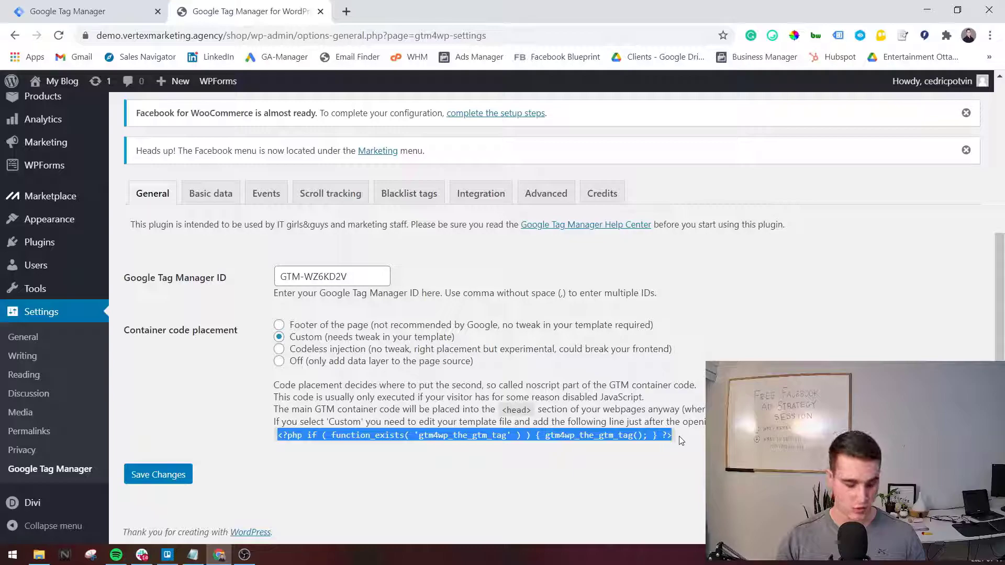
# Open the Theme Editor to access the Divi theme's files.
pyautogui.moveTo(67, 221)
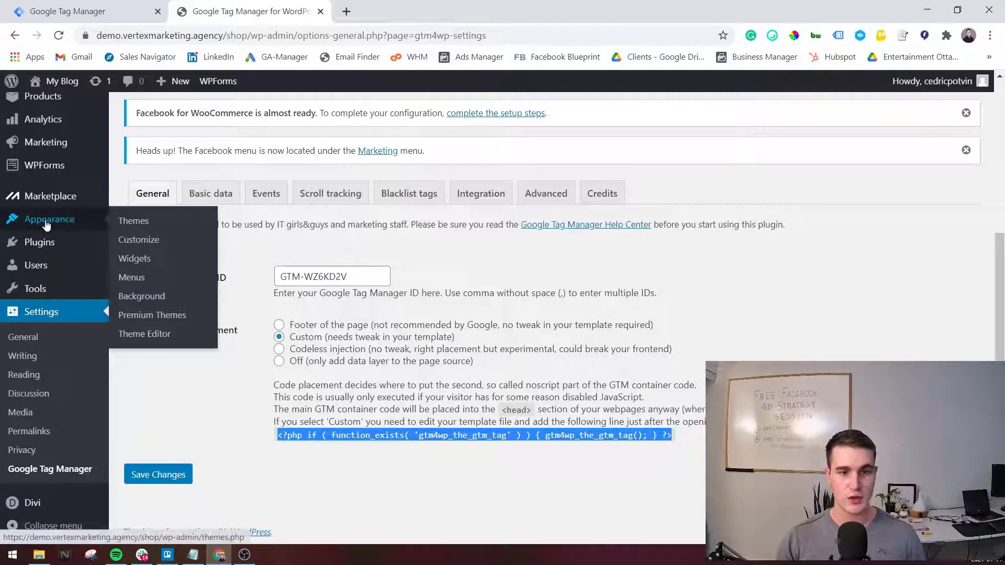
pyautogui.click(156, 335)
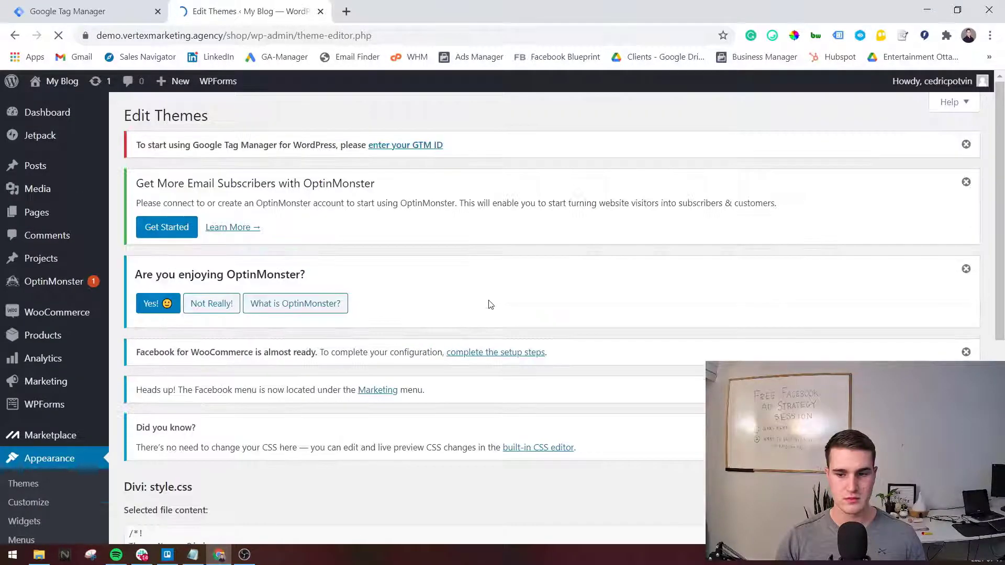
pyautogui.scroll(-5, 491, 305)
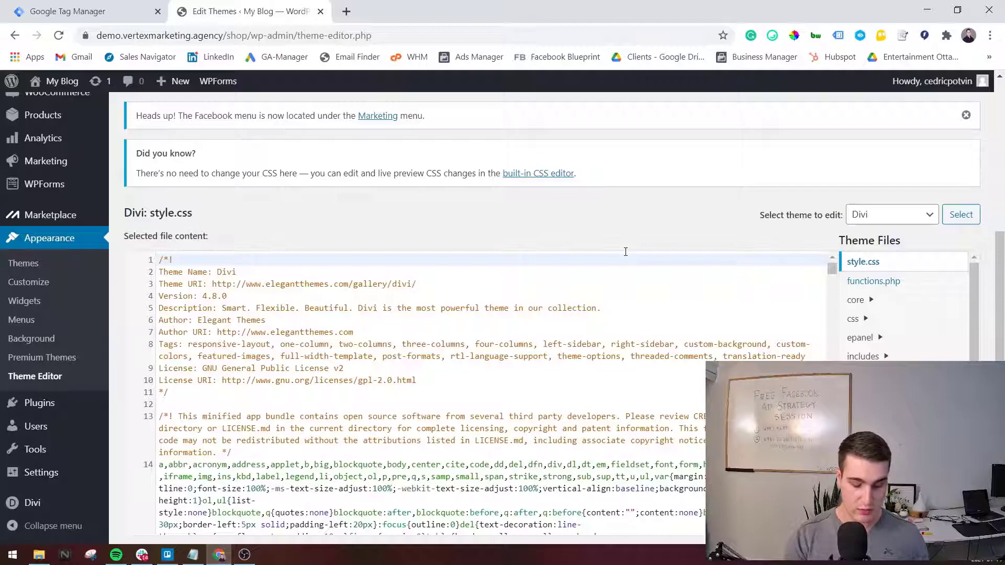
# Find "header" on the page and open the Divi theme's header.php file for editing.
pyautogui.hotkey('ctrl', 'f')
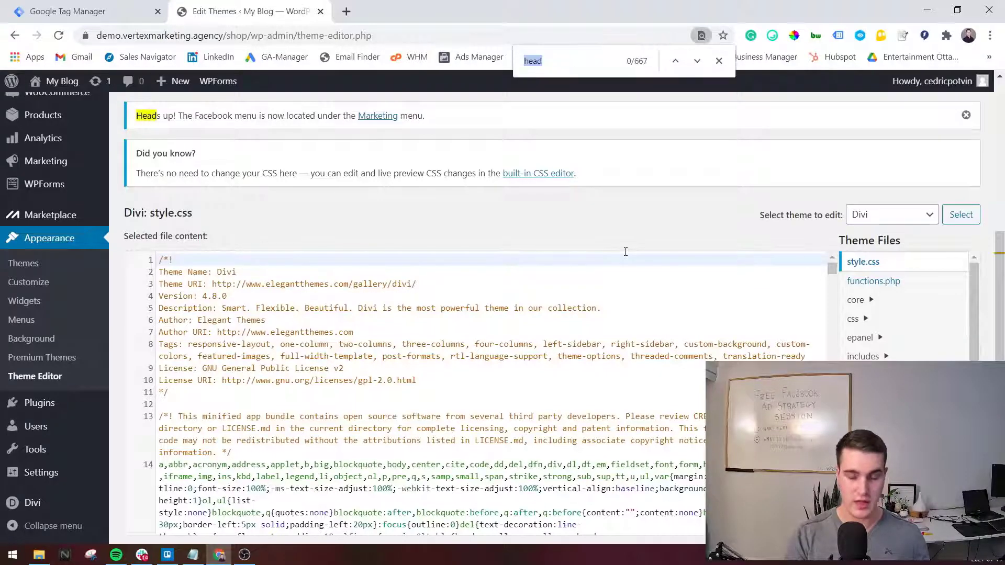
pyautogui.scroll(-5, 869, 314)
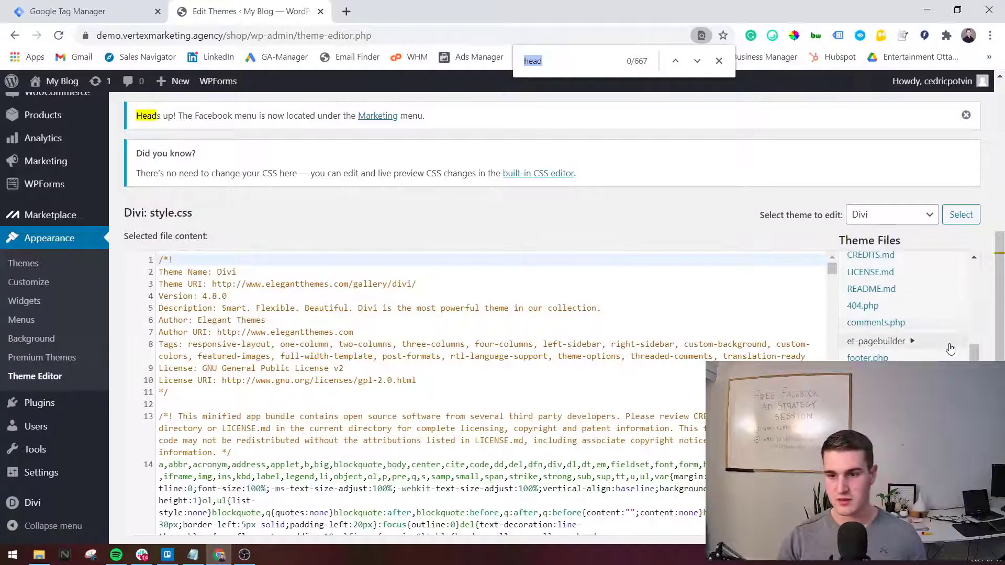
pyautogui.click(606, 66)
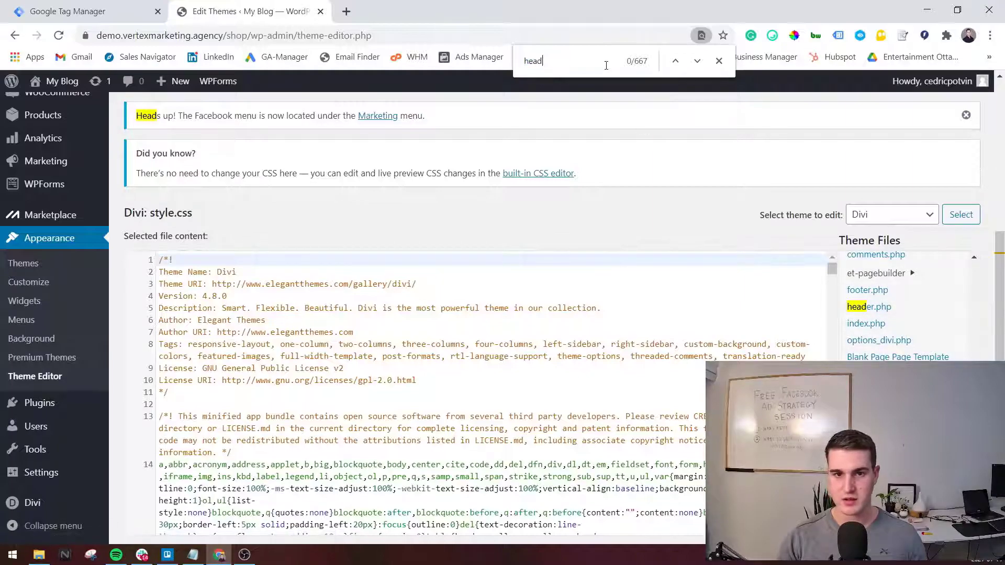
pyautogui.press('BackSpace')
pyautogui.press('BackSpace')
pyautogui.press('BackSpace')
pyautogui.write('ead')
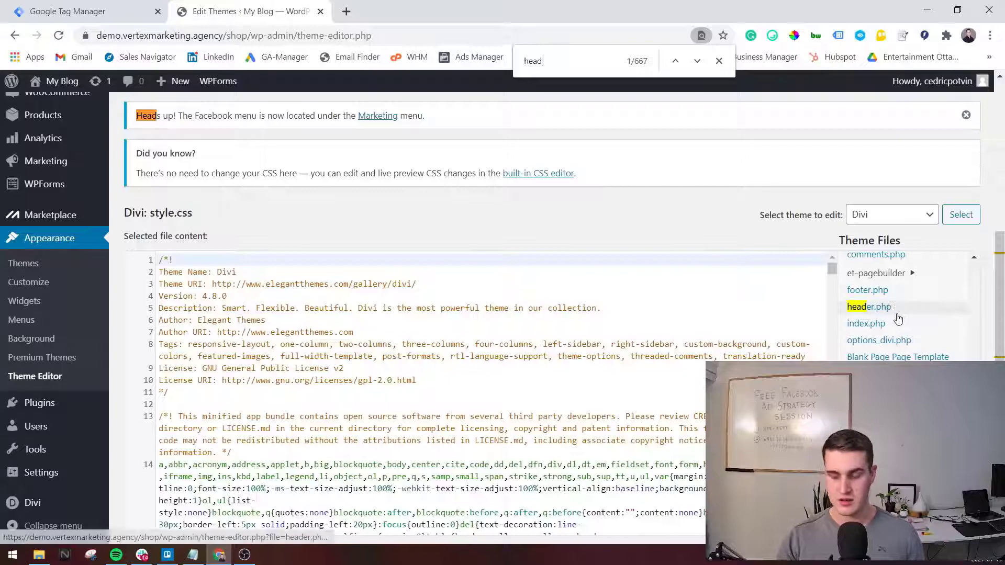
pyautogui.write('er')
pyautogui.click(869, 308)
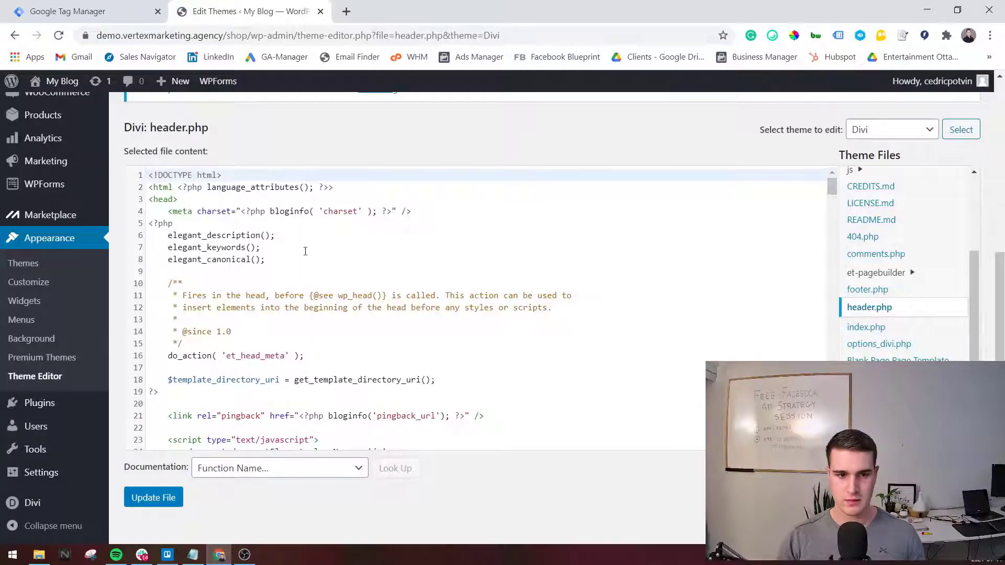
# Find "body" in header.php, paste the copied gtm4wp_the_gtm_tag PHP line on a new line after the opening body tag, and update the file.
pyautogui.scroll(-4, 257, 333)
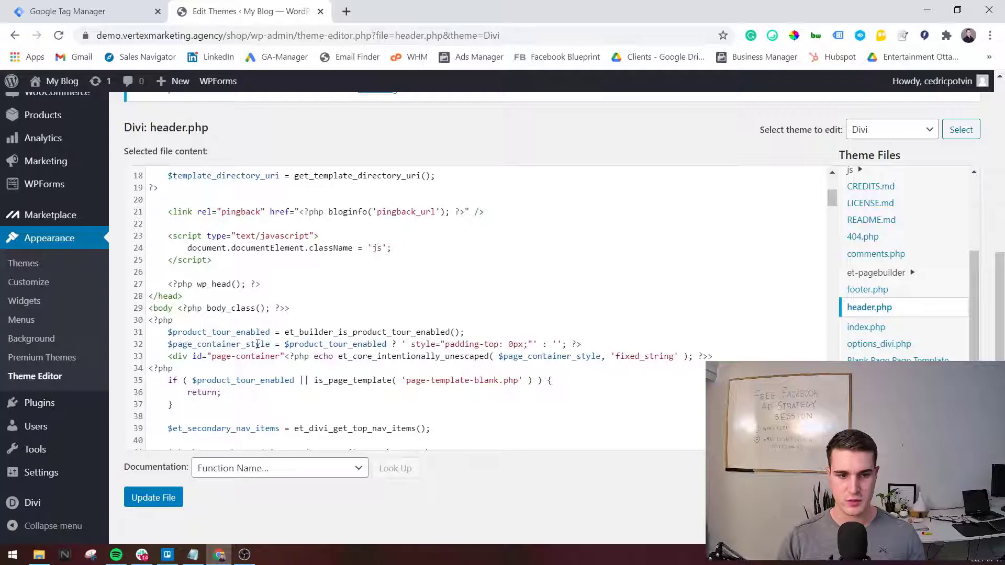
pyautogui.scroll(4, 258, 344)
pyautogui.scroll(-3, 319, 354)
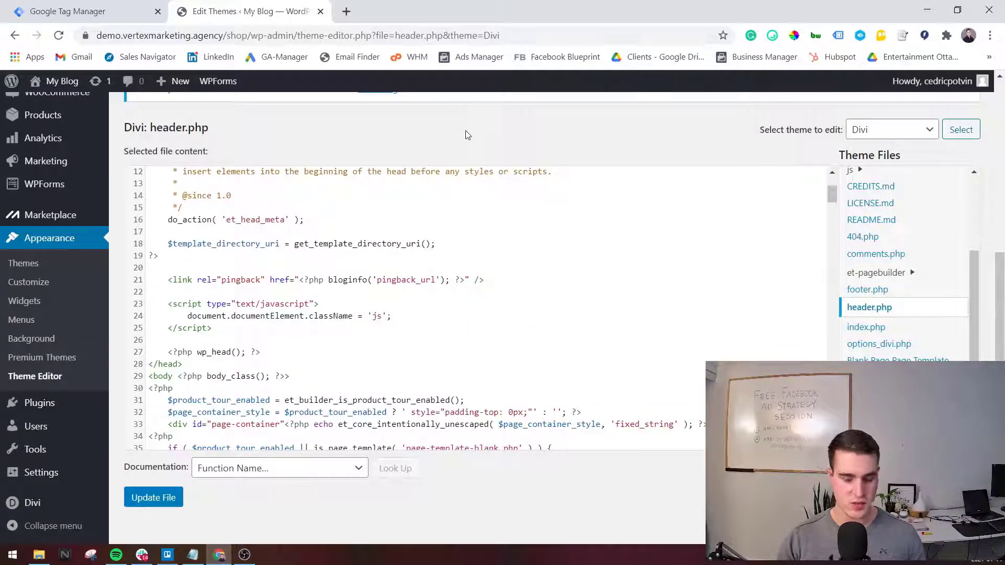
pyautogui.hotkey('ctrl', 'f')
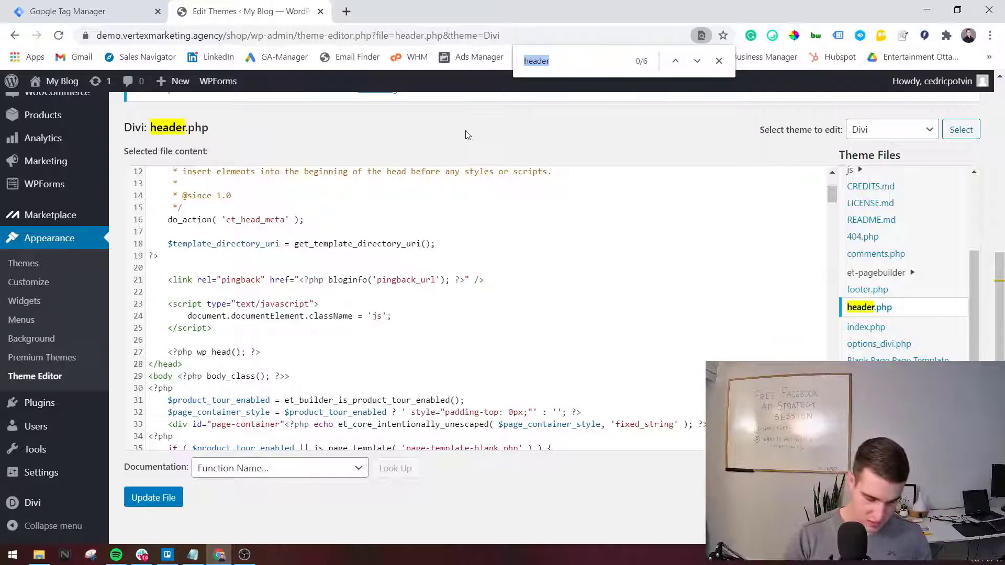
pyautogui.write('body')
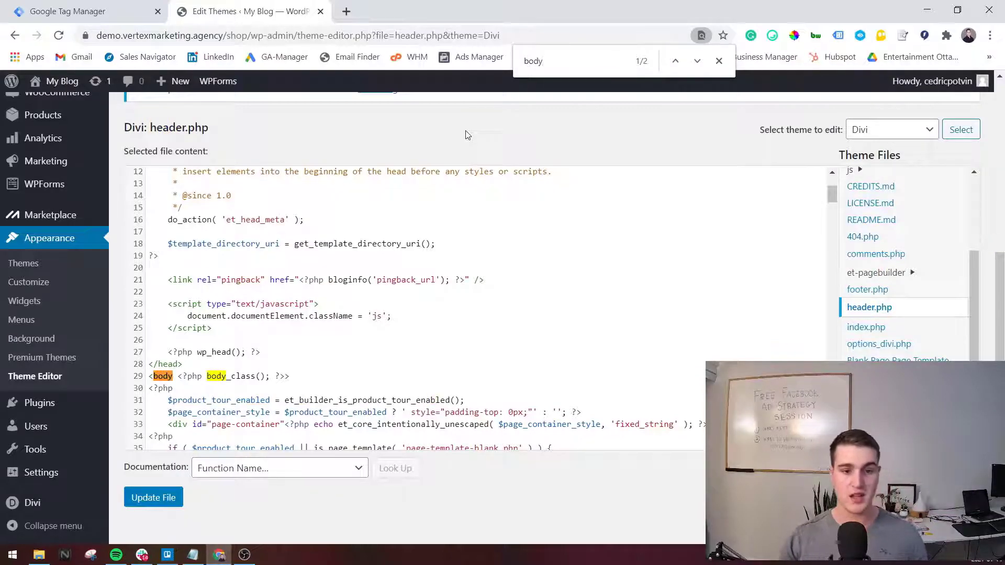
pyautogui.click(310, 379)
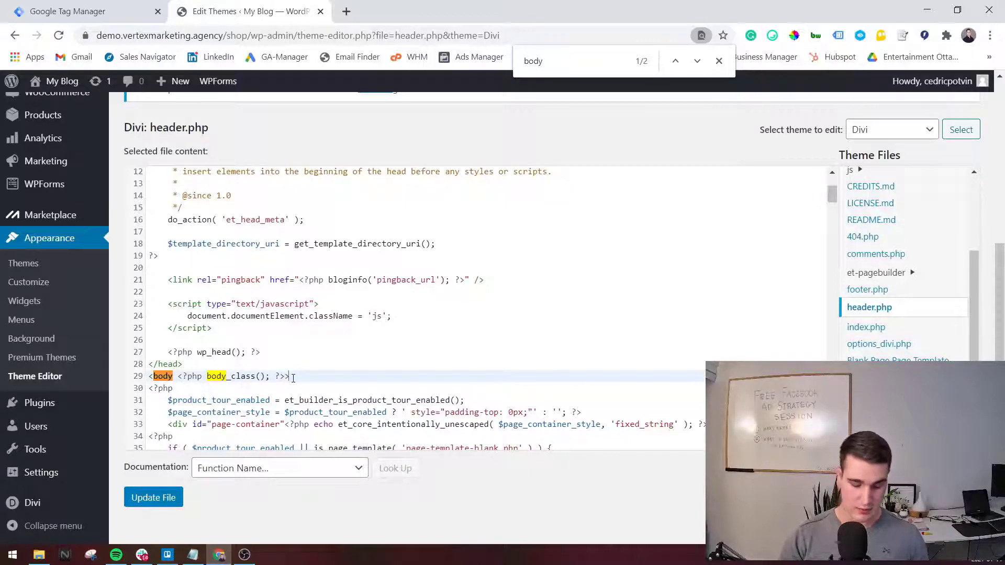
pyautogui.press('Return')
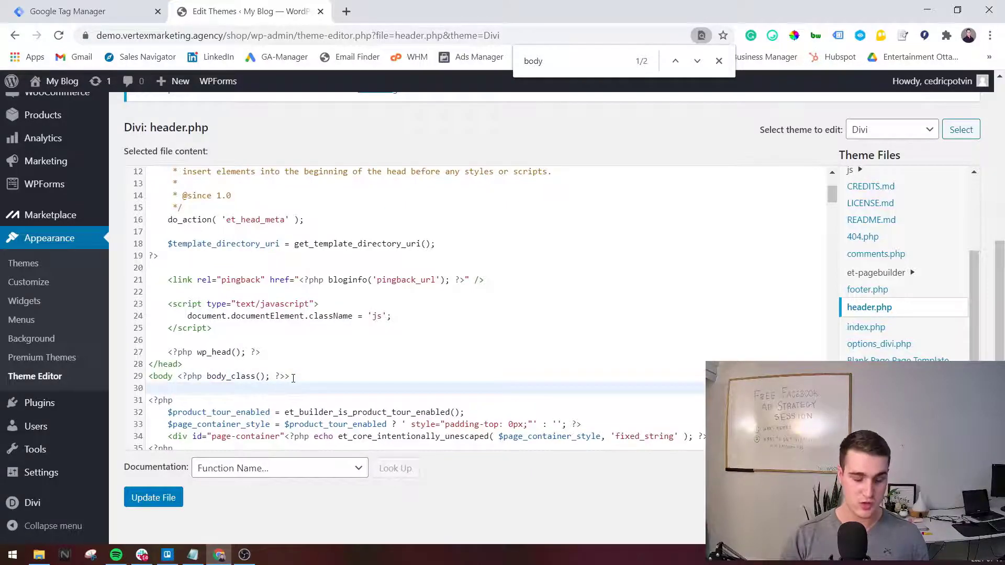
pyautogui.hotkey('ctrl', 'v')
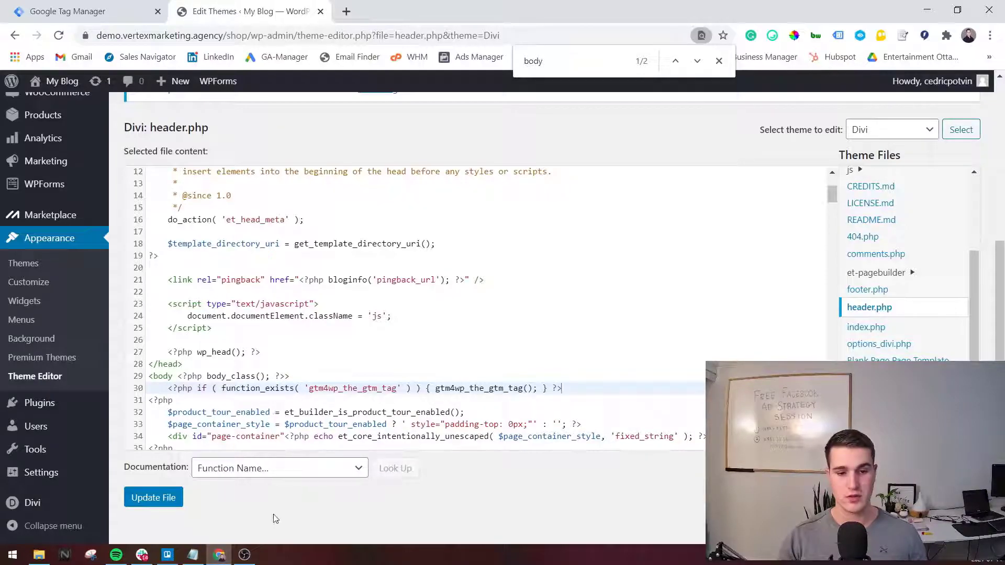
pyautogui.click(153, 500)
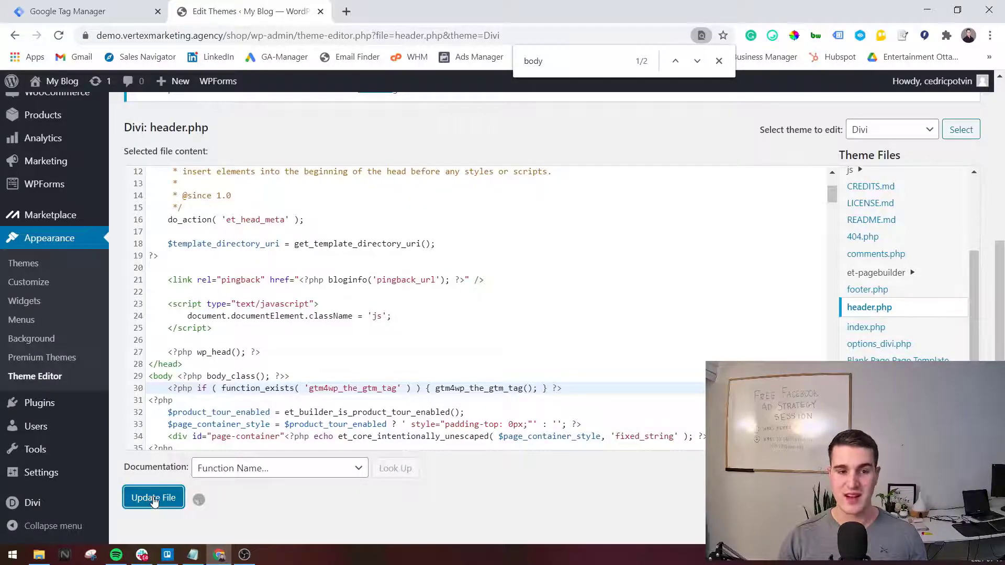
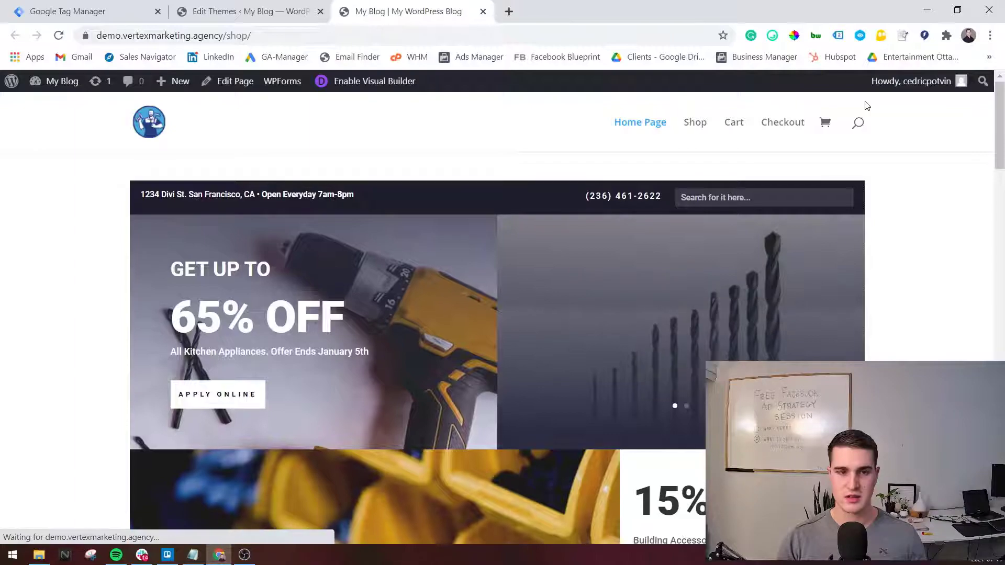
# Check the tags detected on the shop's home page with the Tag Assistant Legacy extension.
pyautogui.click(839, 35)
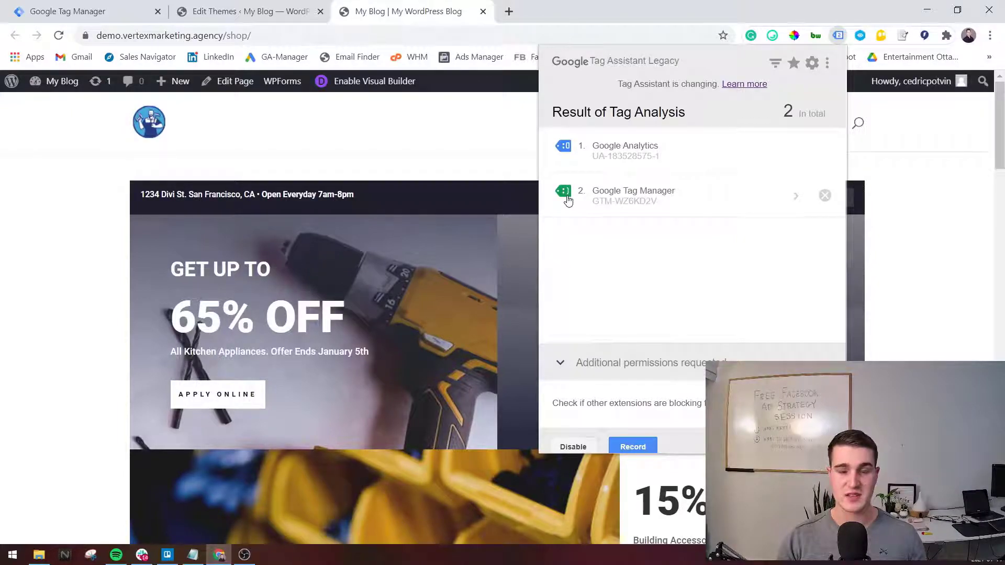
pyautogui.click(393, 151)
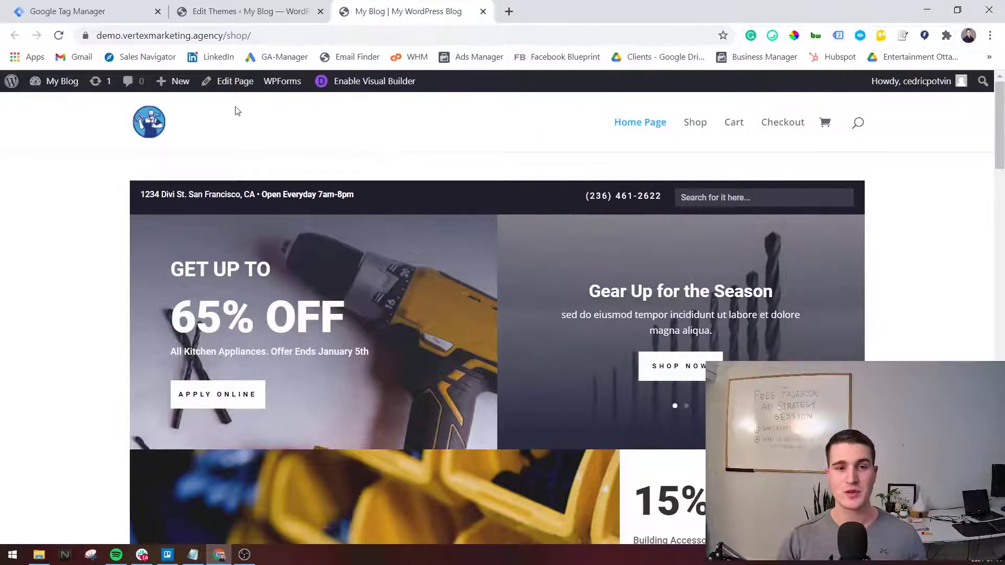
# Return to the WordPress admin and open the Integration settings of the Divi Theme Options.
pyautogui.click(257, 14)
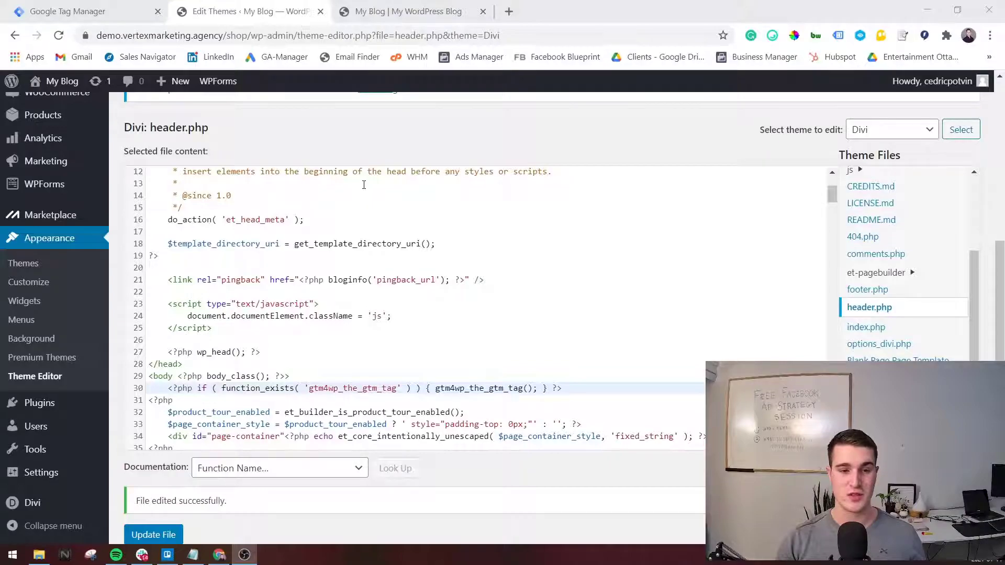
pyautogui.click(32, 506)
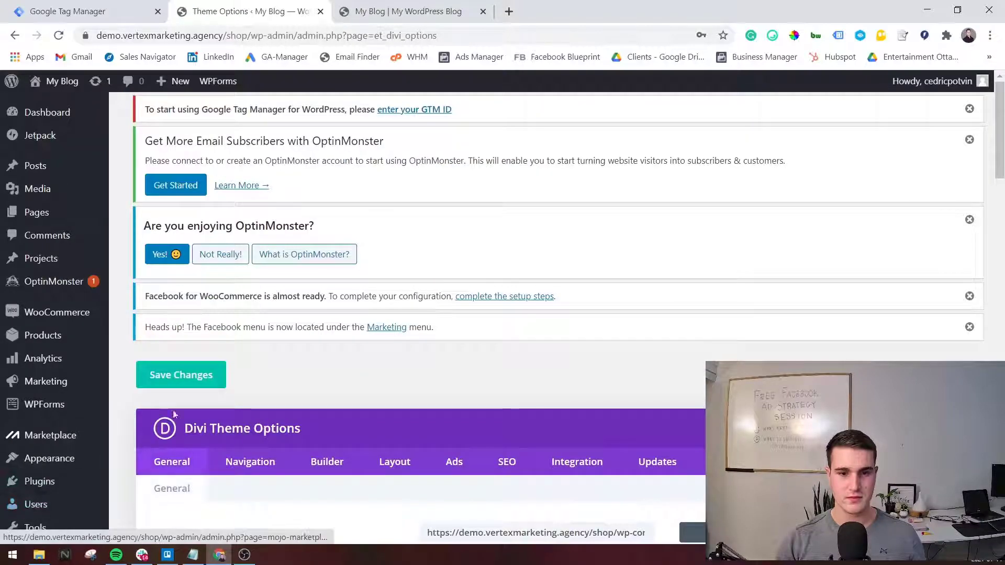
pyautogui.scroll(-5, 366, 386)
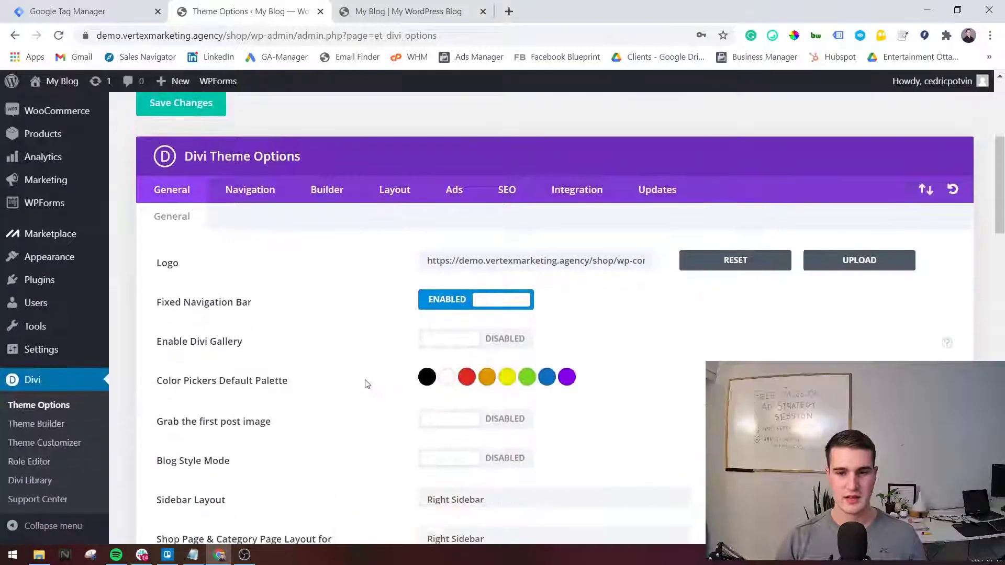
pyautogui.click(577, 192)
# Delete the existing Google Tag Manager code from both the head and the body code fields.
pyautogui.scroll(-3, 555, 196)
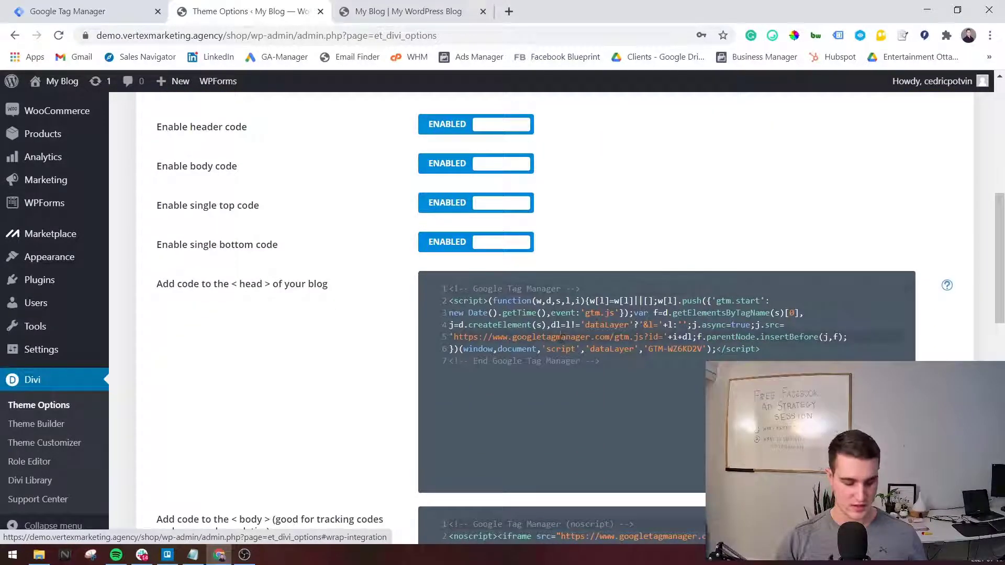
pyautogui.hotkey('ctrl', 'a')
pyautogui.press('BackSpace')
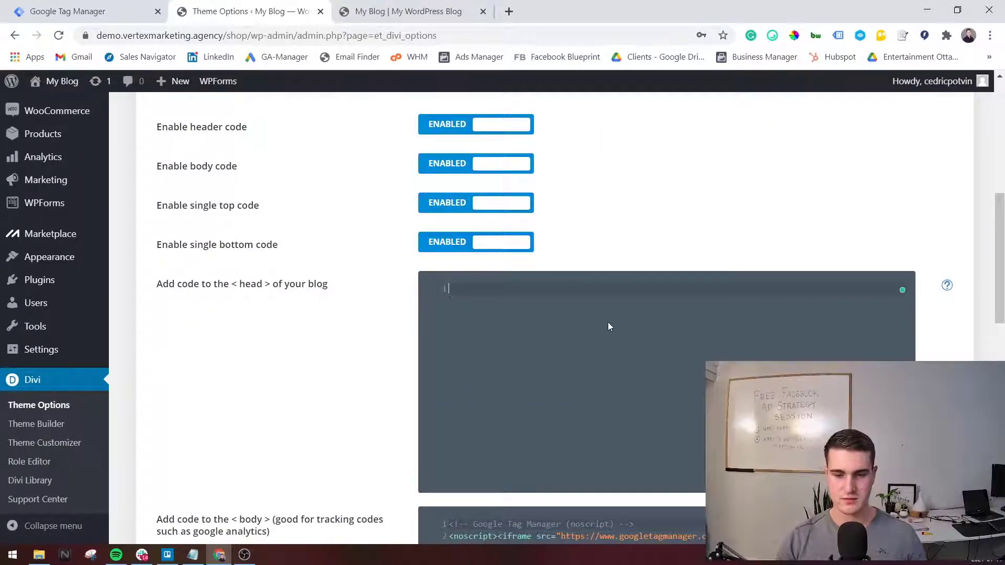
pyautogui.scroll(-4, 607, 321)
pyautogui.hotkey('ctrl', 'a')
pyautogui.press('BackSpace')
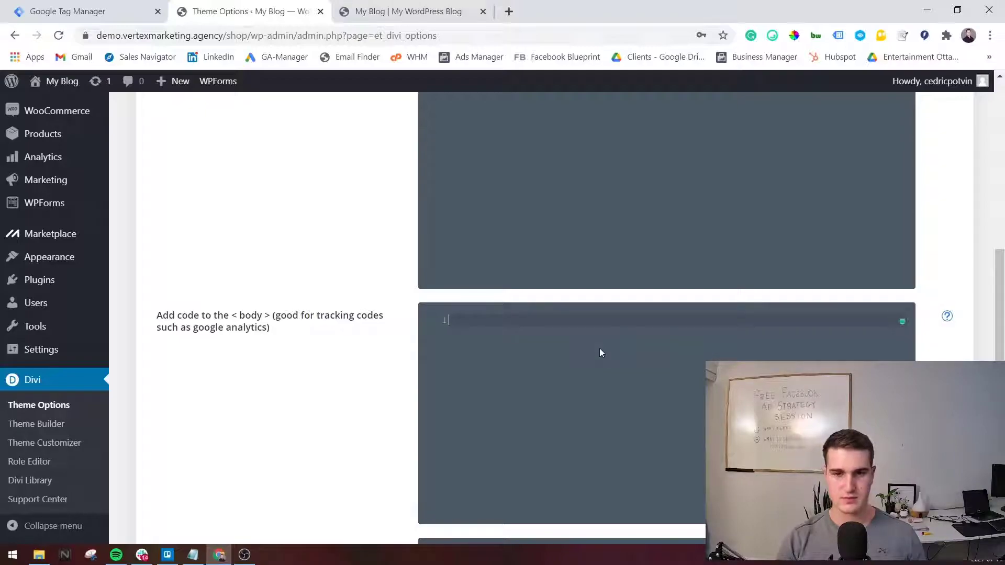
pyautogui.scroll(3, 599, 347)
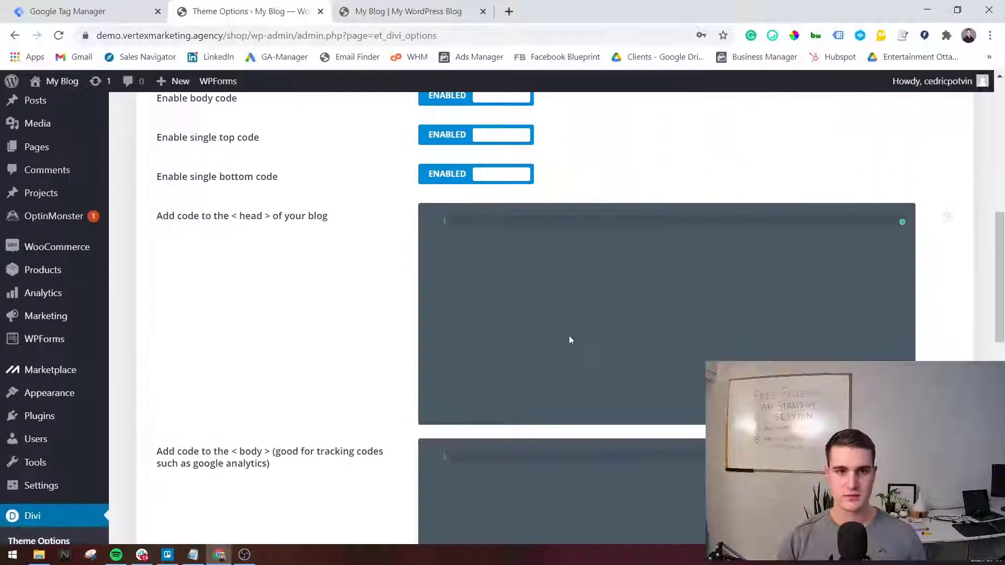
# Copy the head snippet from Google Tag Manager's install dialog and paste it into Divi's code field for the blog's head.
pyautogui.click(52, 10)
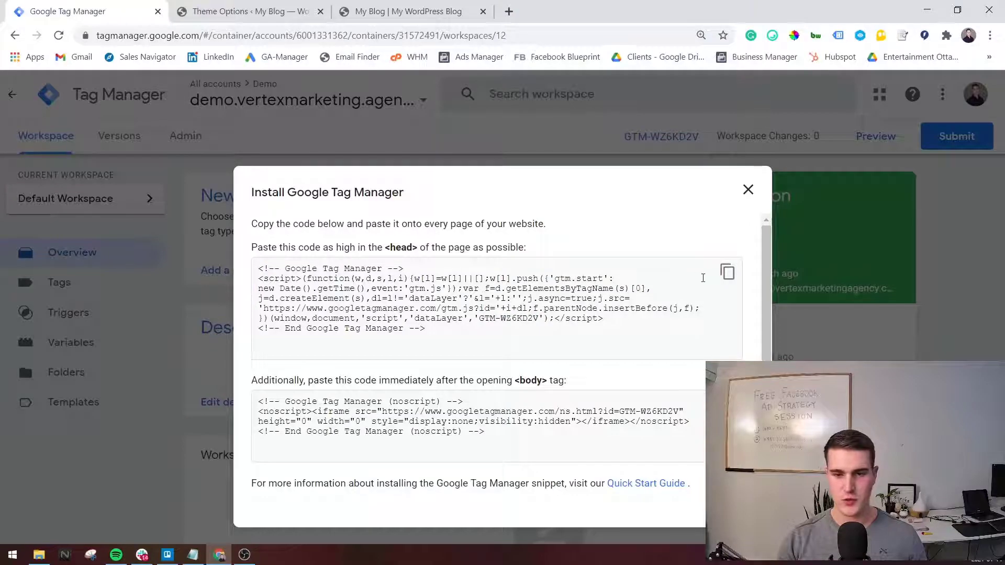
pyautogui.click(728, 273)
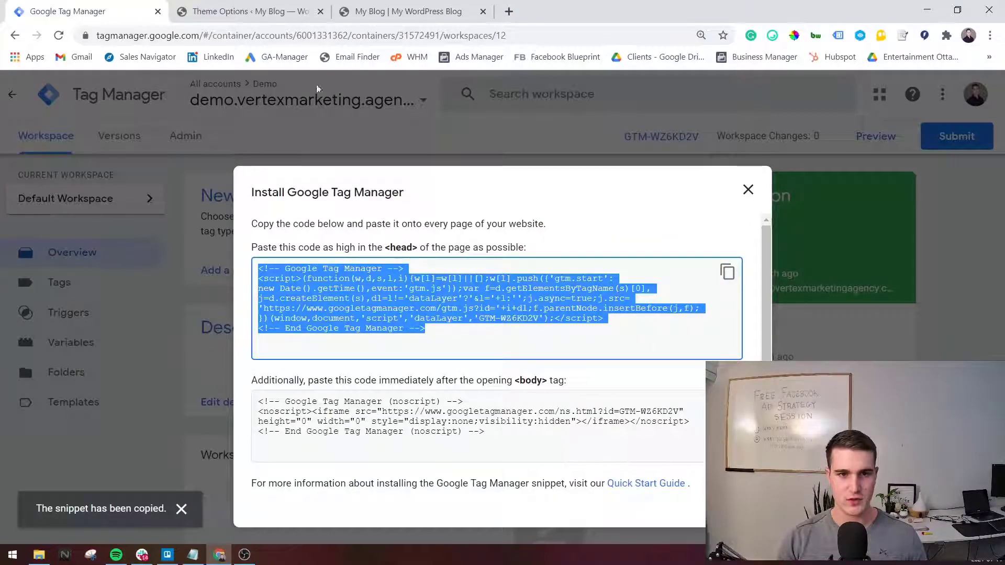
pyautogui.click(293, 10)
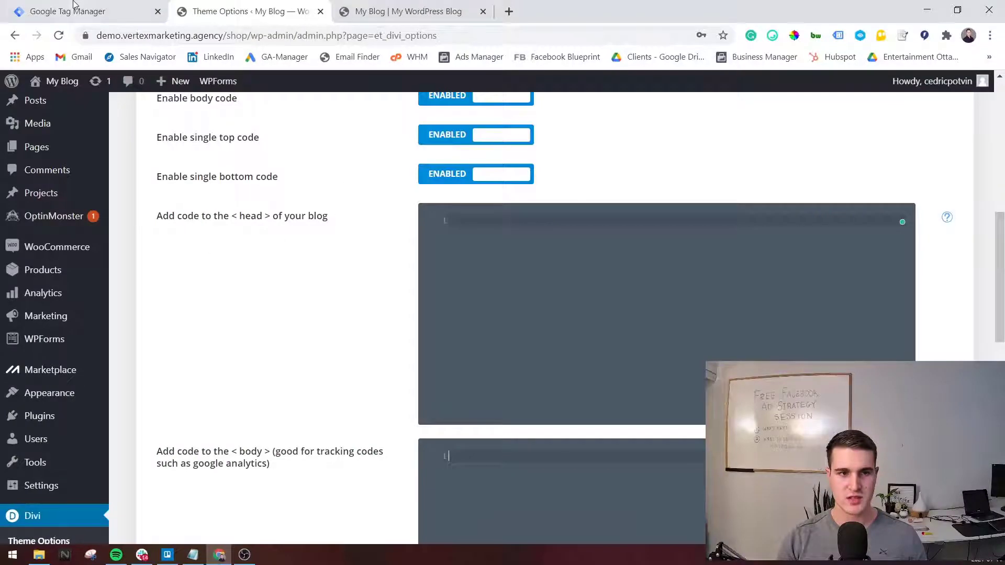
pyautogui.click(74, 9)
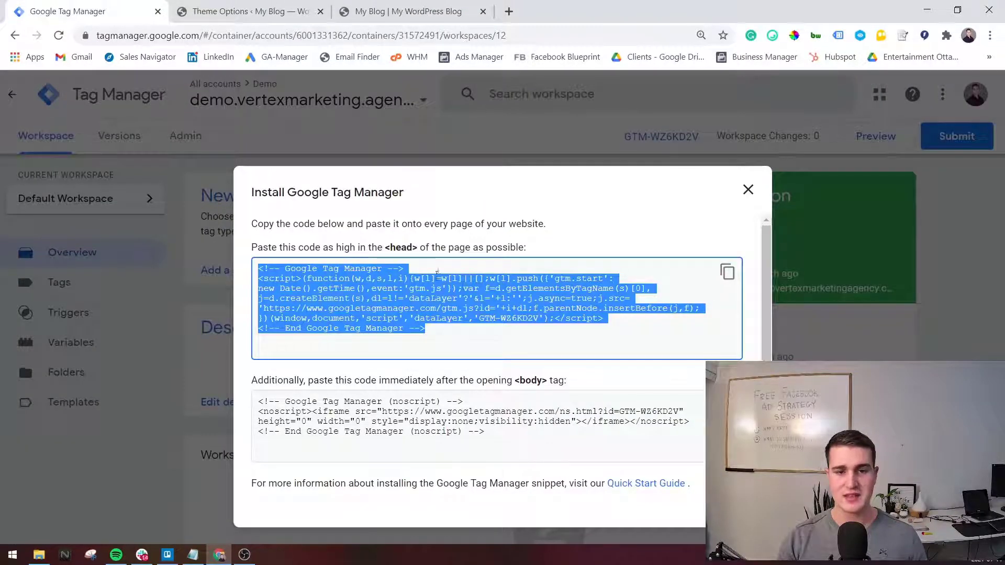
pyautogui.click(293, 10)
pyautogui.moveTo(238, 216); pyautogui.dragTo(256, 216)
pyautogui.click(492, 255)
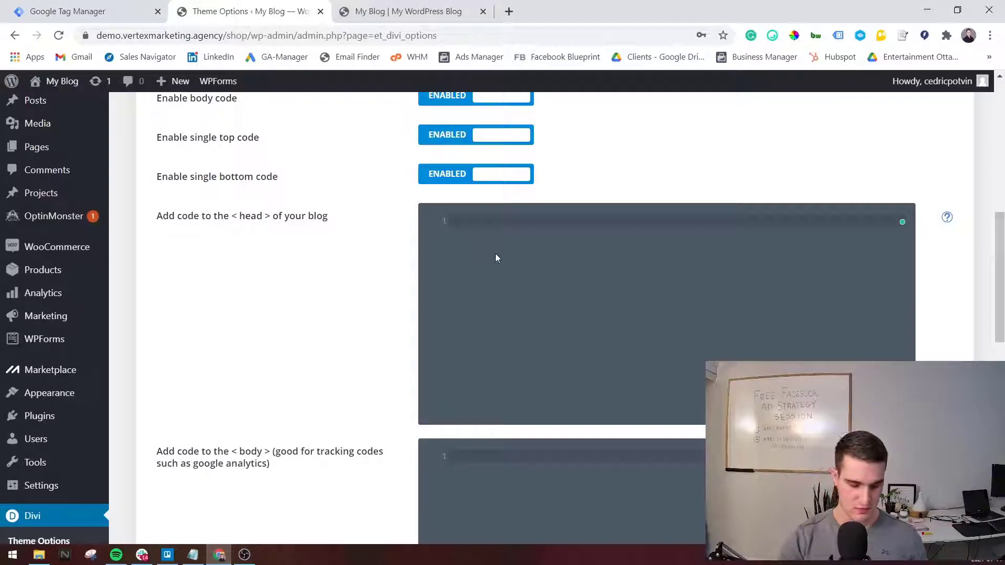
pyautogui.hotkey('ctrl', 'v')
# Copy the noscript body snippet from Google Tag Manager and paste it into Divi's code field for the body.
pyautogui.click(95, 10)
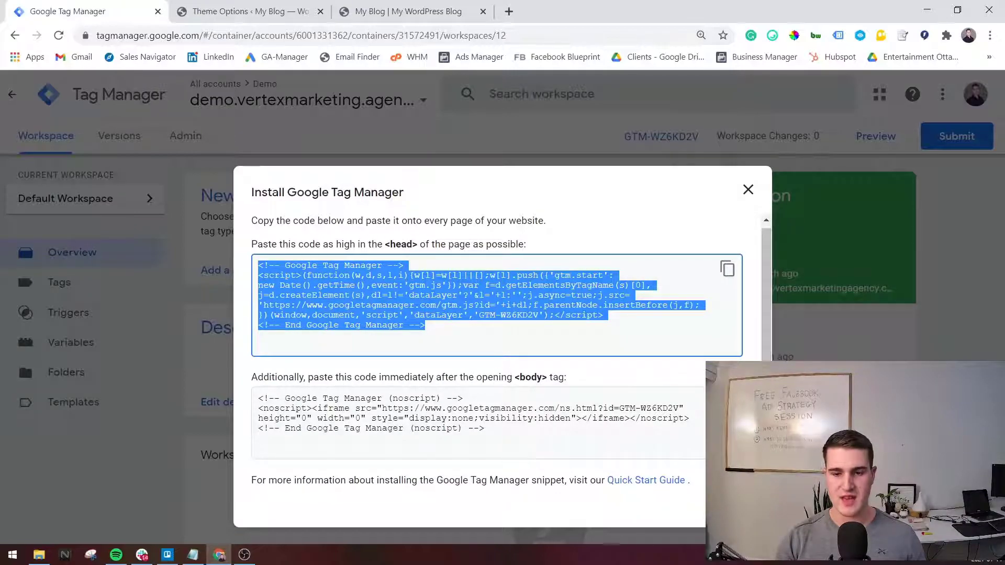
pyautogui.click(549, 408)
pyautogui.click(246, 11)
pyautogui.scroll(-5, 529, 241)
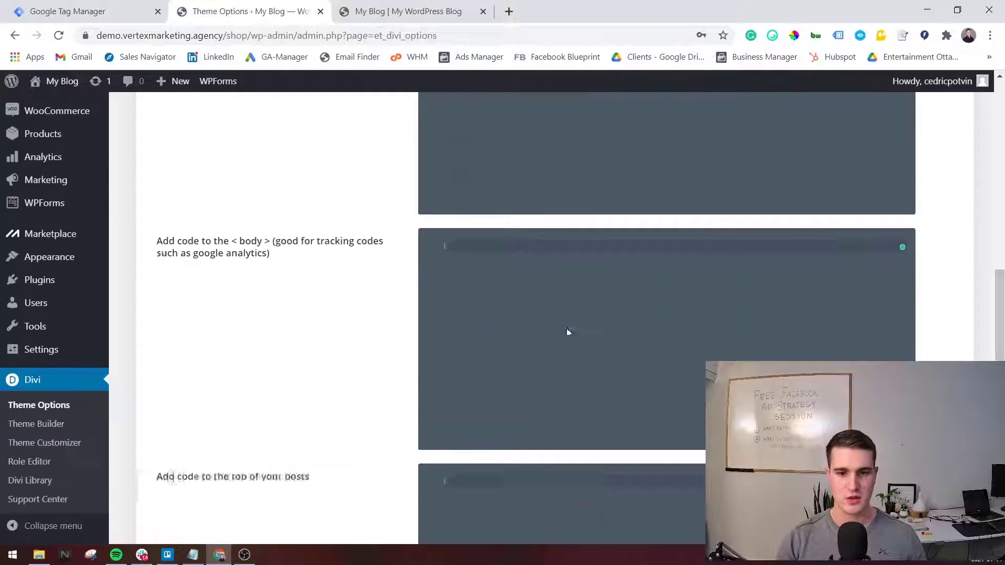
pyautogui.click(529, 241)
pyautogui.hotkey('ctrl', 'v')
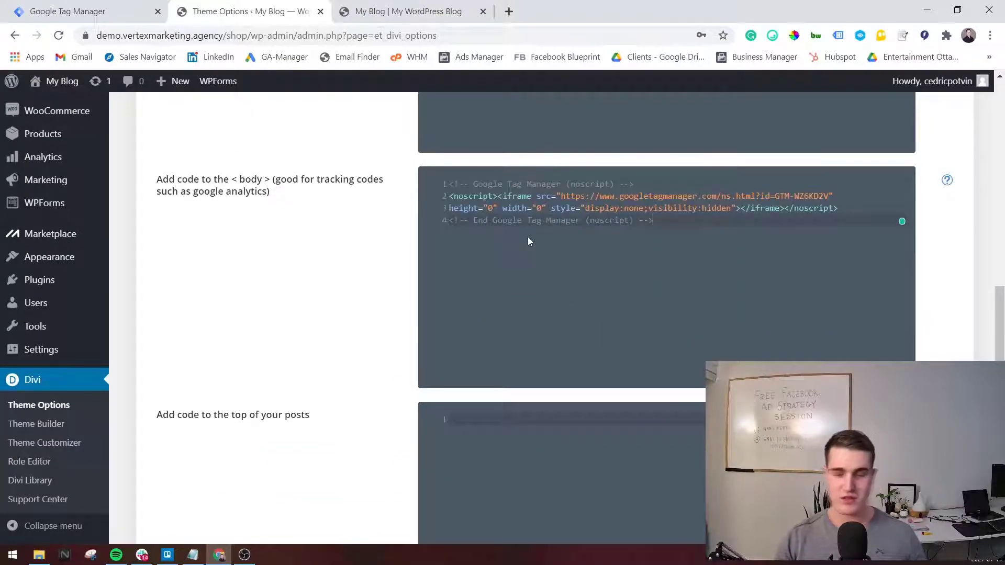
# Review the integration code settings and save the Divi theme options.
pyautogui.scroll(3, 394, 327)
pyautogui.scroll(3, 390, 341)
pyautogui.scroll(3, 382, 409)
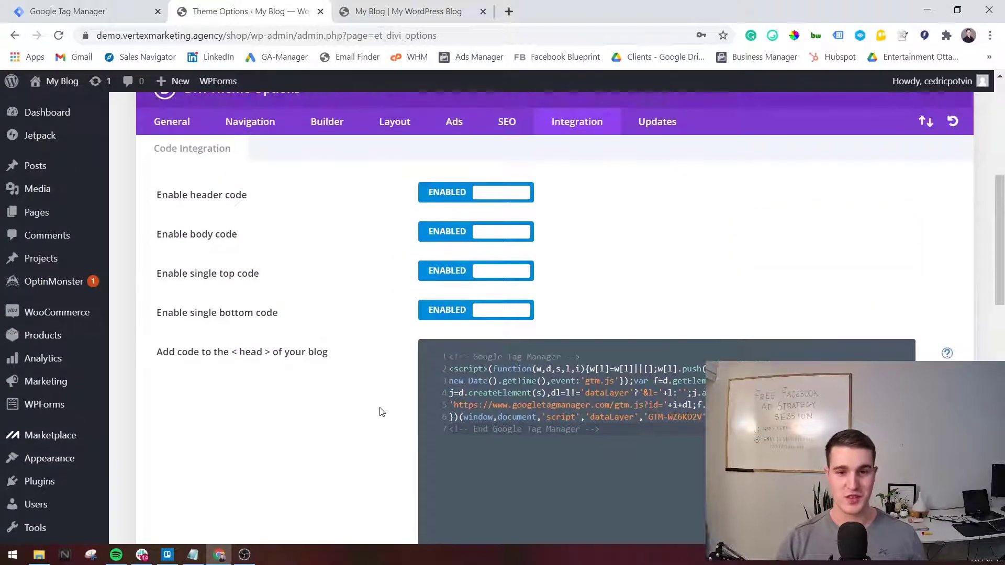
pyautogui.scroll(-1, 361, 424)
pyautogui.scroll(-15, 344, 432)
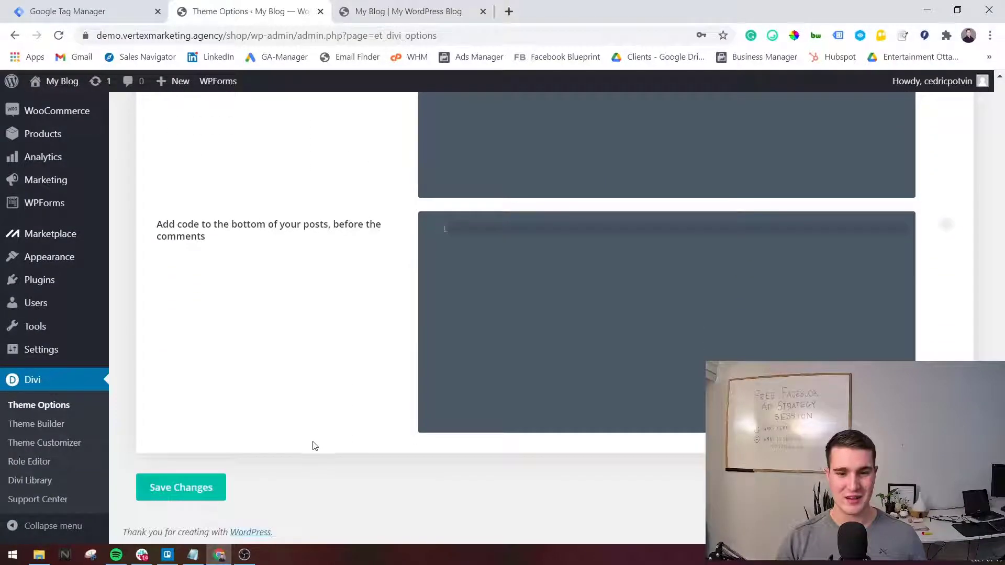
pyautogui.click(198, 494)
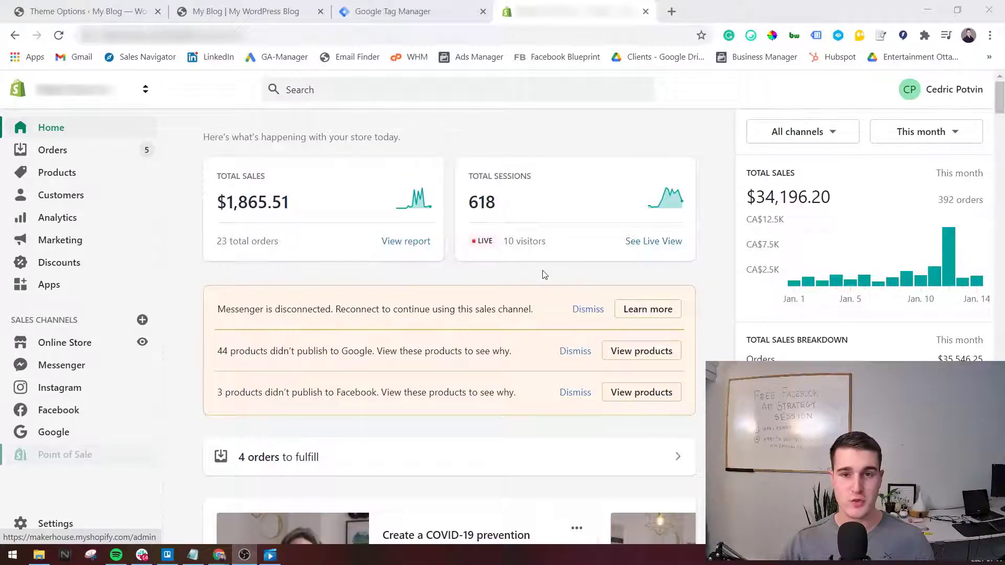
# In the Shopify admin, open the live theme's code for editing and choose the theme.liquid layout file.
pyautogui.click(56, 346)
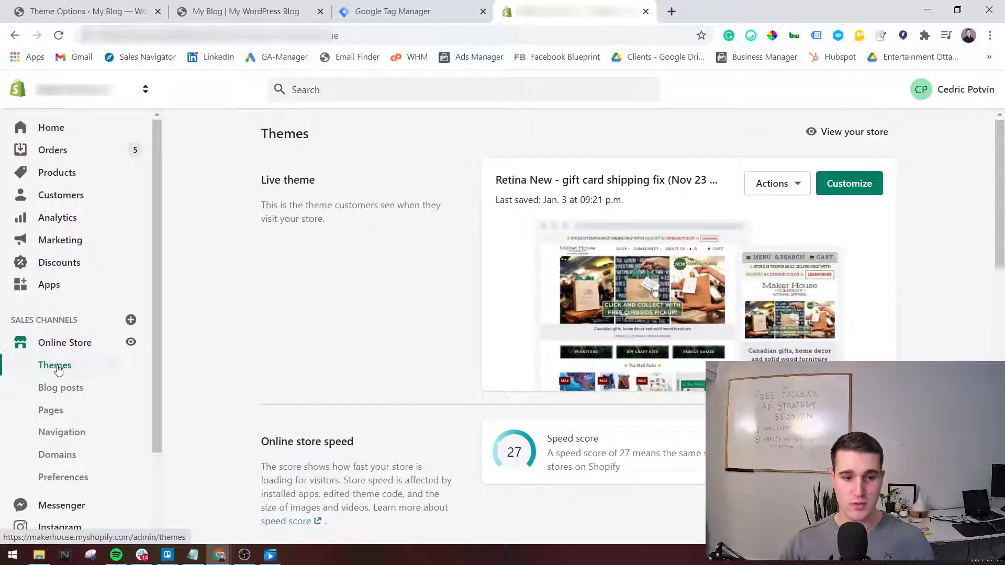
pyautogui.click(789, 191)
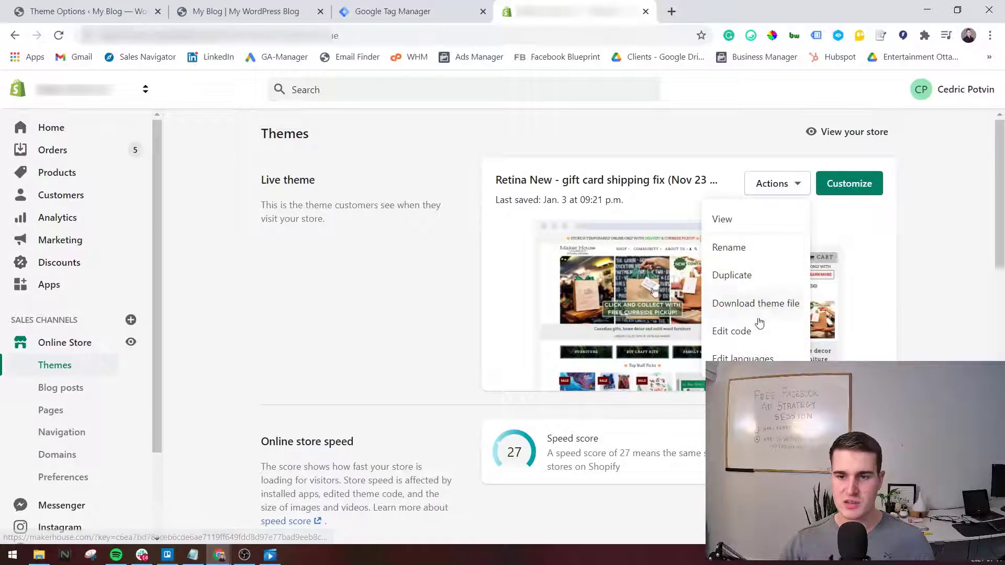
pyautogui.click(748, 332)
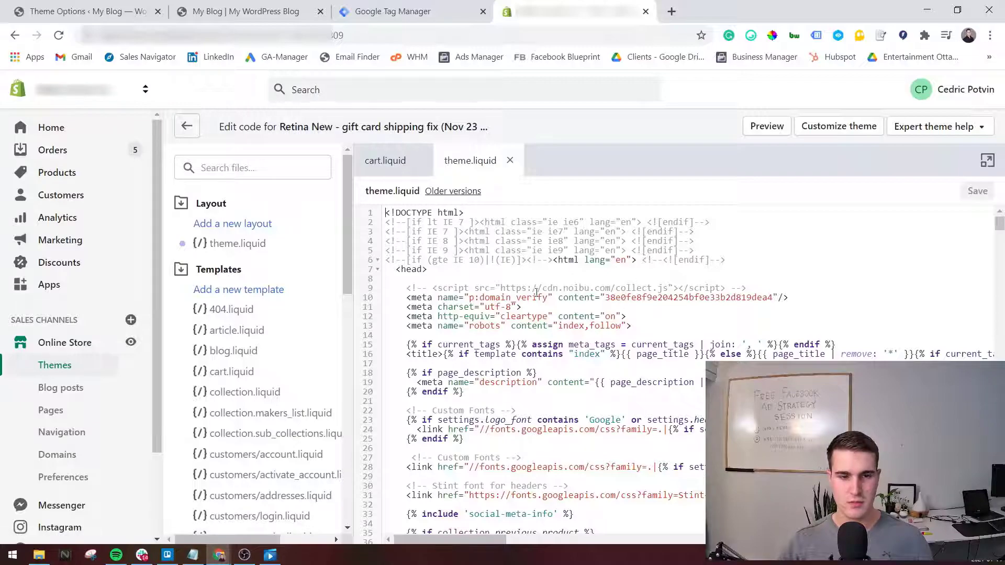
pyautogui.click(226, 249)
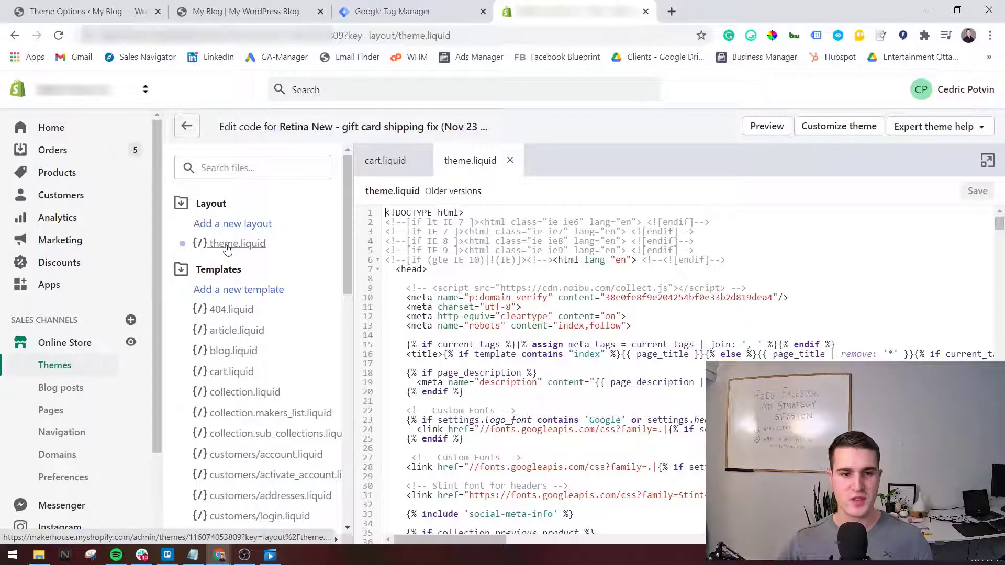
# Switch to Google Tag Manager, review the two install snippets and copy the noscript snippet meant for the body.
pyautogui.click(380, 18)
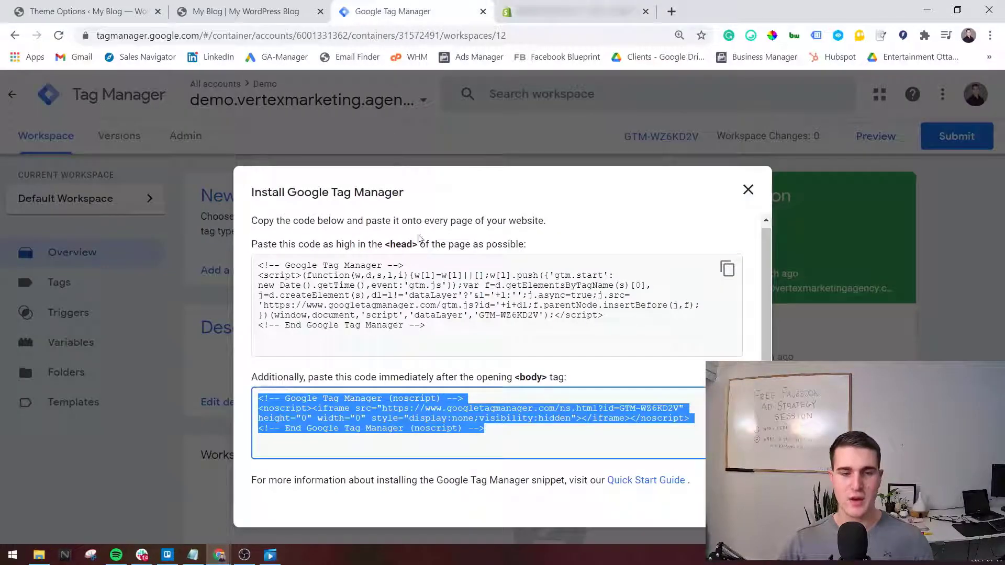
pyautogui.click(439, 213)
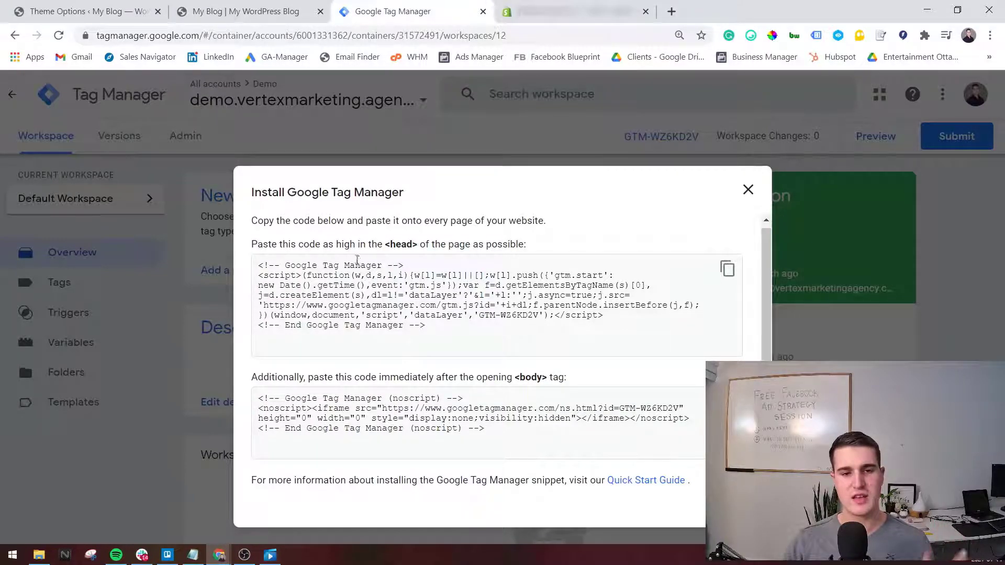
pyautogui.moveTo(281, 285); pyautogui.dragTo(440, 320)
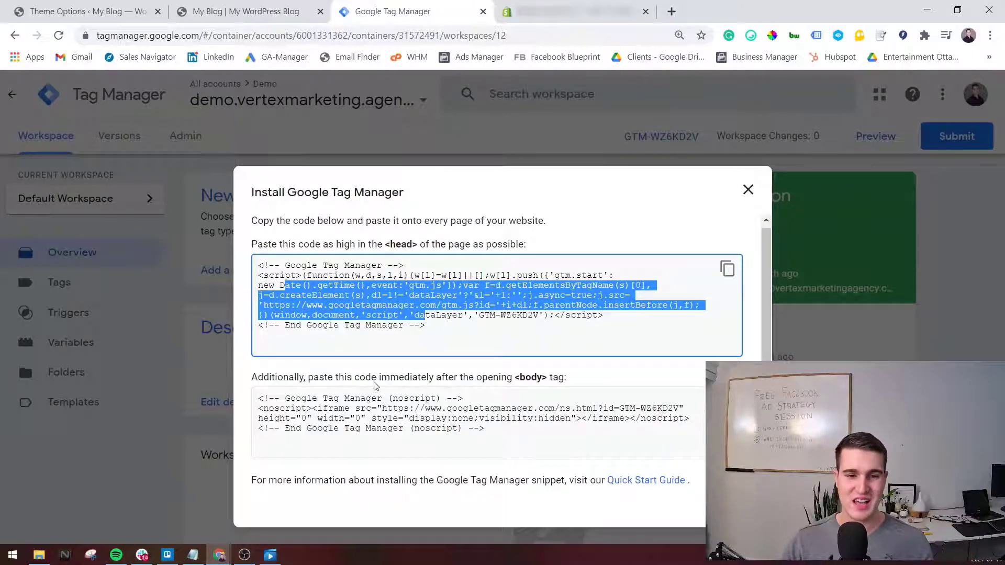
pyautogui.click(330, 403)
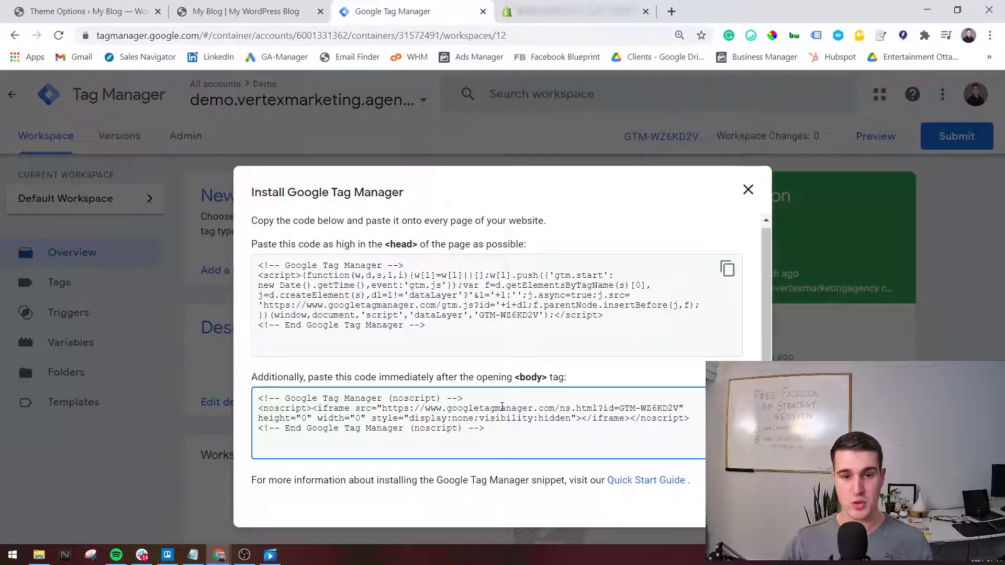
pyautogui.click(487, 435)
pyautogui.click(634, 413)
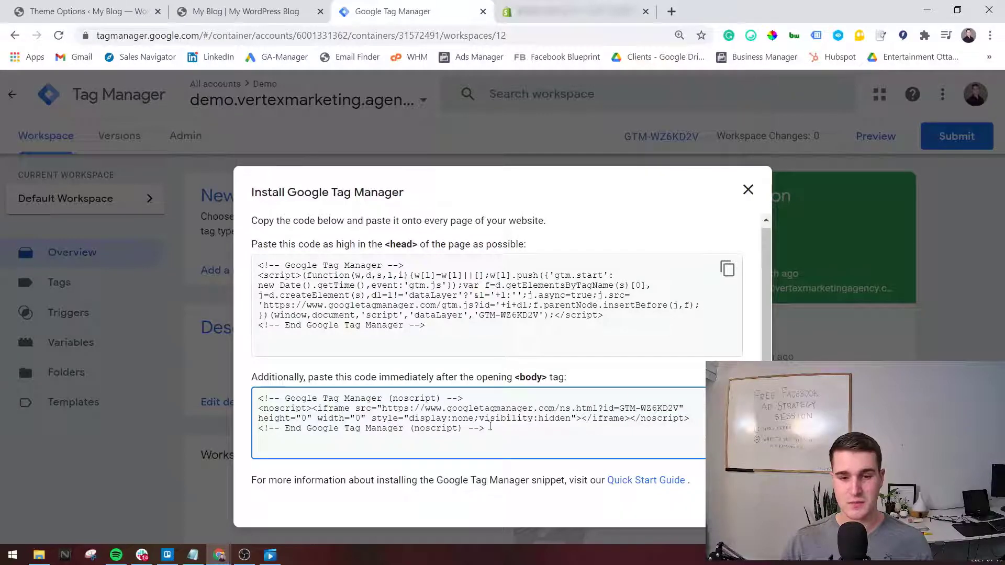
pyautogui.click(689, 402)
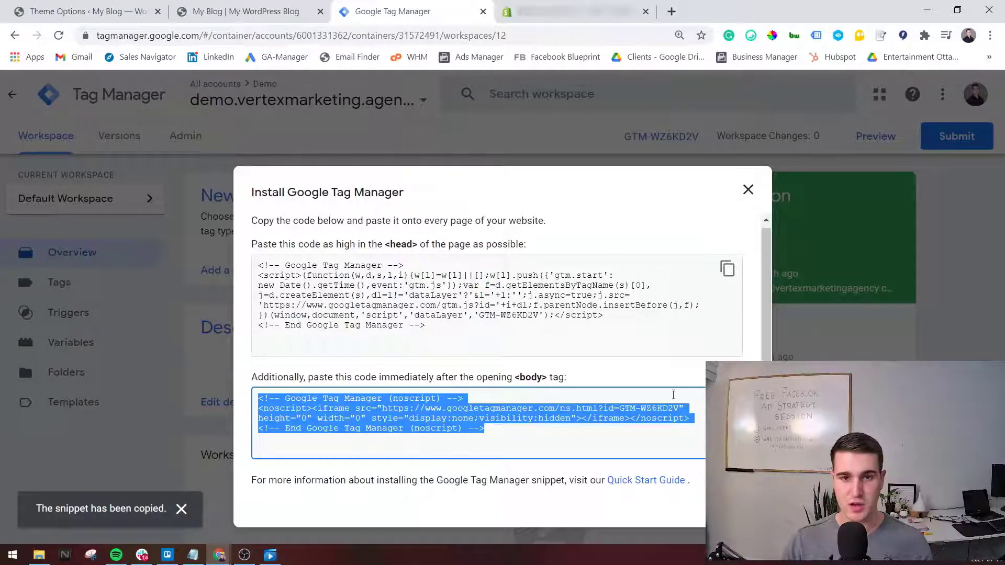
# Switch to the Shopify theme editor, find the opening body tag in theme.liquid and paste the noscript snippet directly beneath it.
pyautogui.click(532, 6)
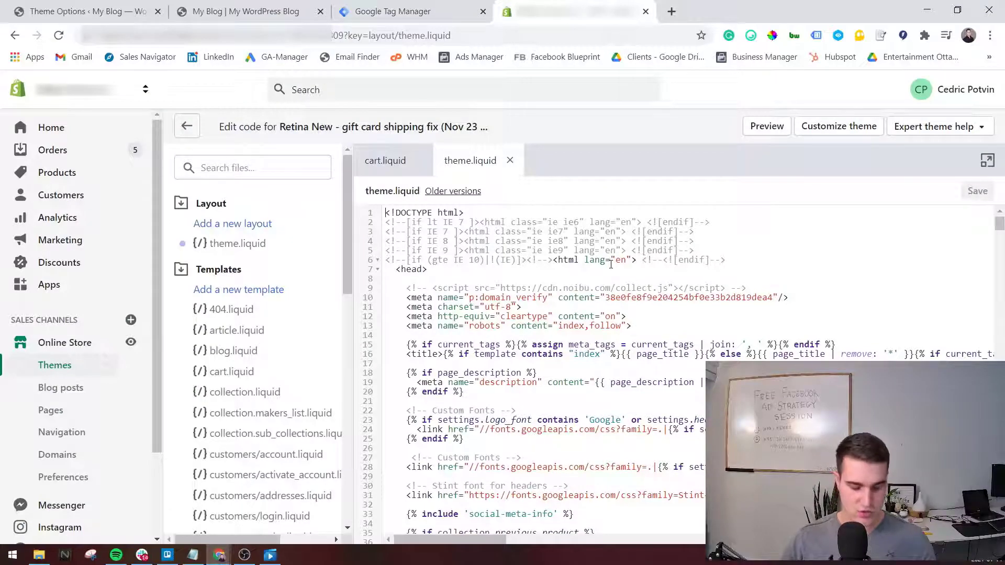
pyautogui.hotkey('ctrl', 'f')
pyautogui.write('body')
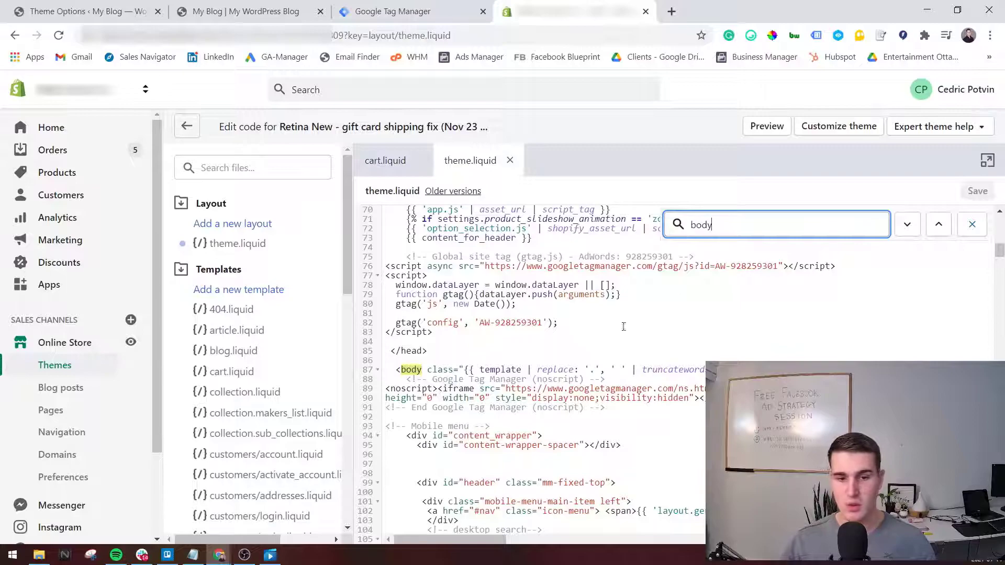
pyautogui.click(413, 370)
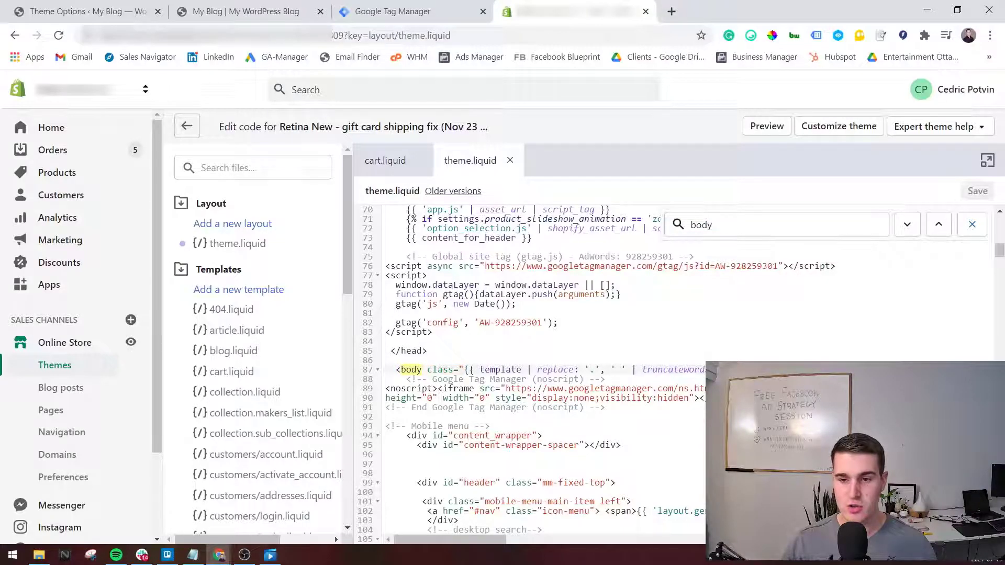
pyautogui.press('Return')
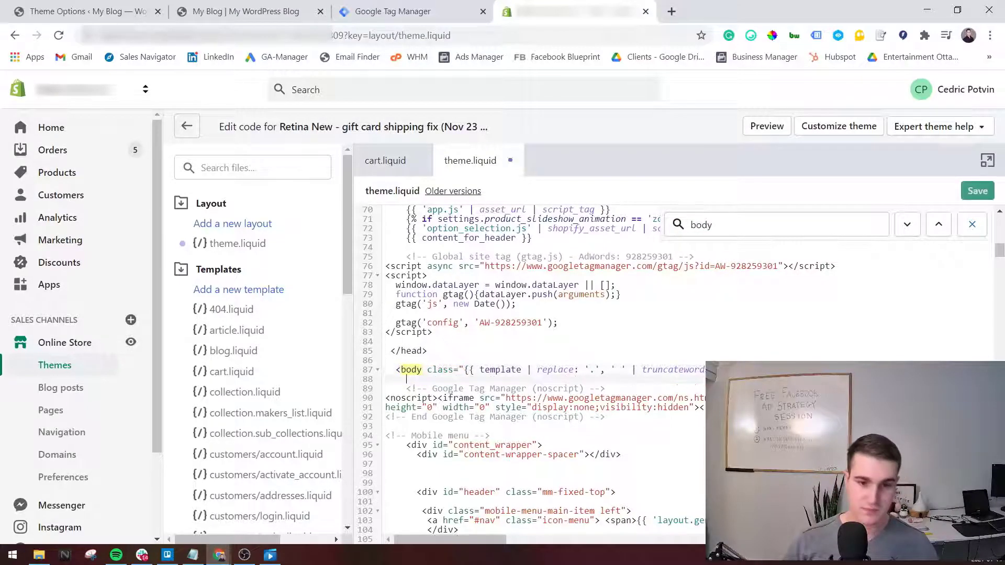
pyautogui.hotkey('ctrl', 'v')
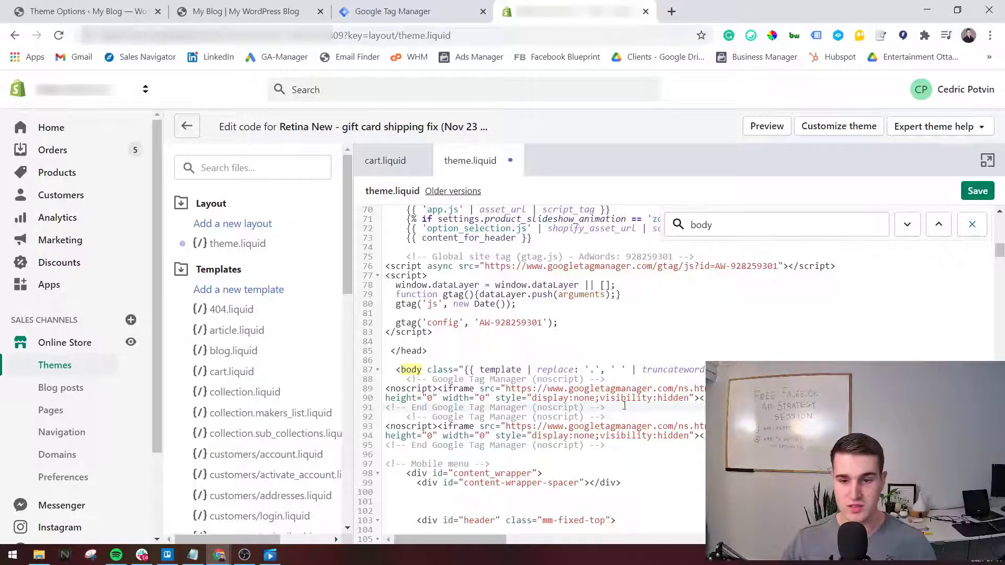
# Remove the newly pasted noscript snippet and its extra blank line from below the body tag in theme.liquid.
pyautogui.moveTo(622, 406); pyautogui.dragTo(381, 385)
pyautogui.press('BackSpace')
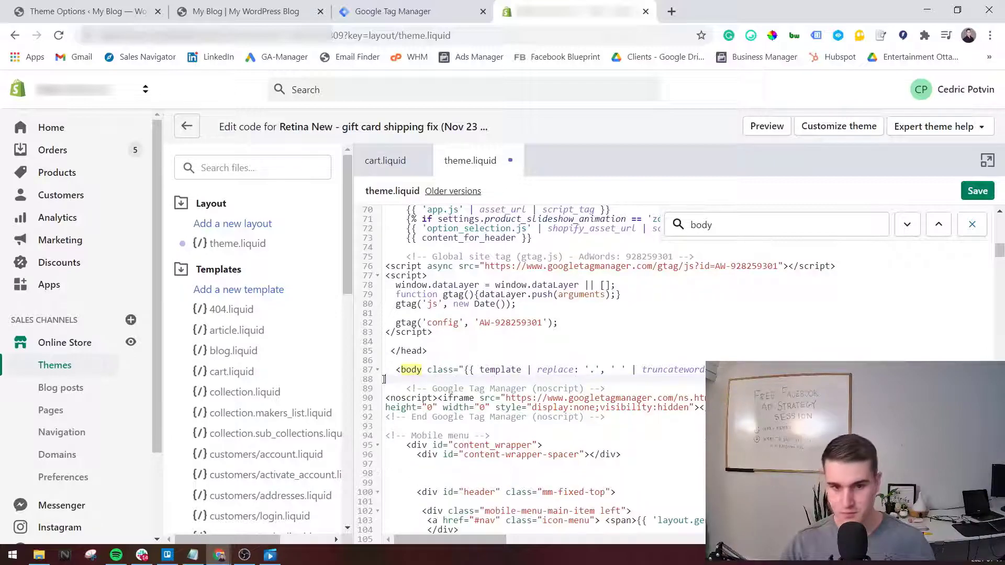
pyautogui.press('BackSpace')
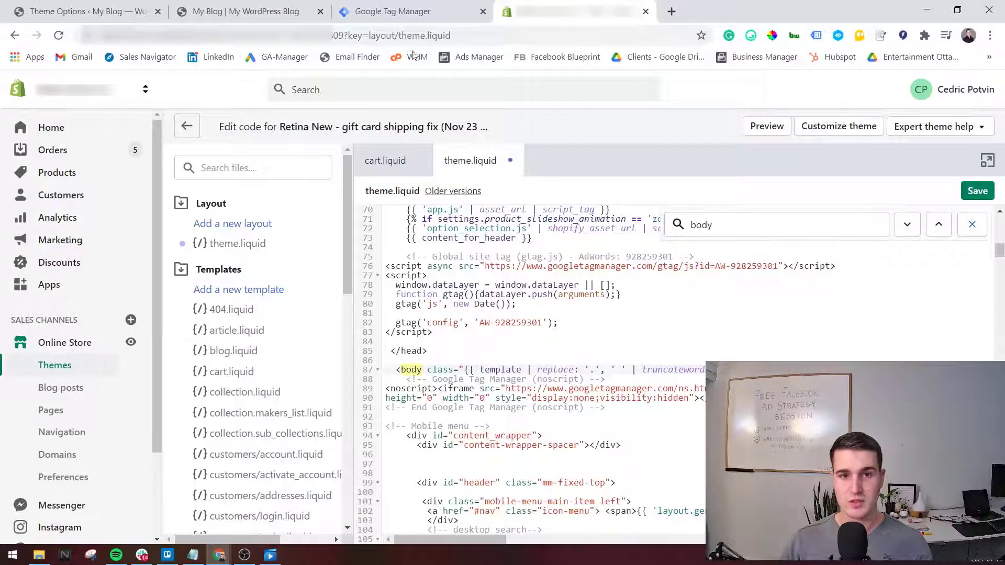
# Review the snippets in Google Tag Manager and open the Shopify online store's Preferences at the Google Analytics section.
pyautogui.hotkey('ctrl', 'shift', 'Tab')
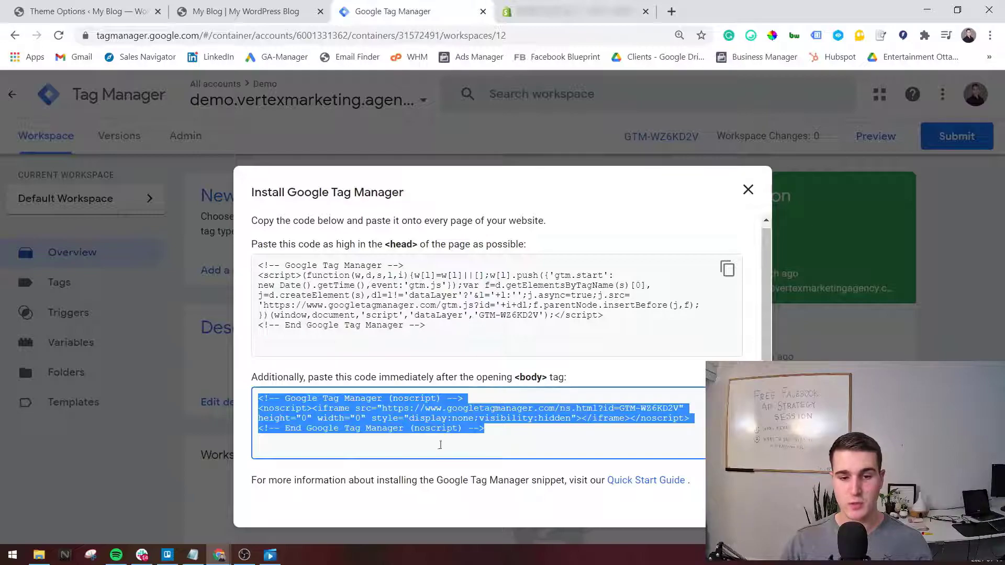
pyautogui.hotkey('ctrl', 'Tab')
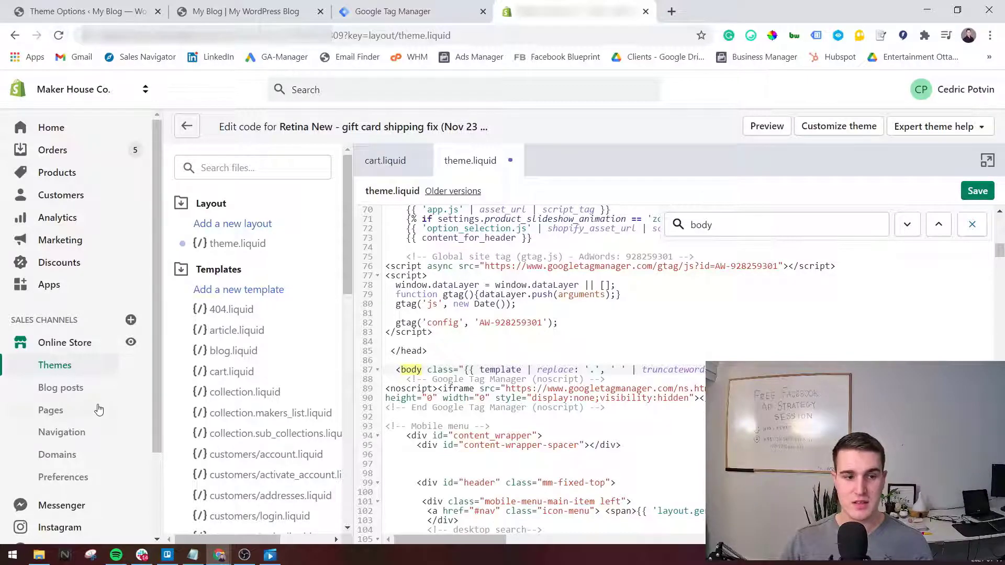
pyautogui.scroll(-1, 94, 409)
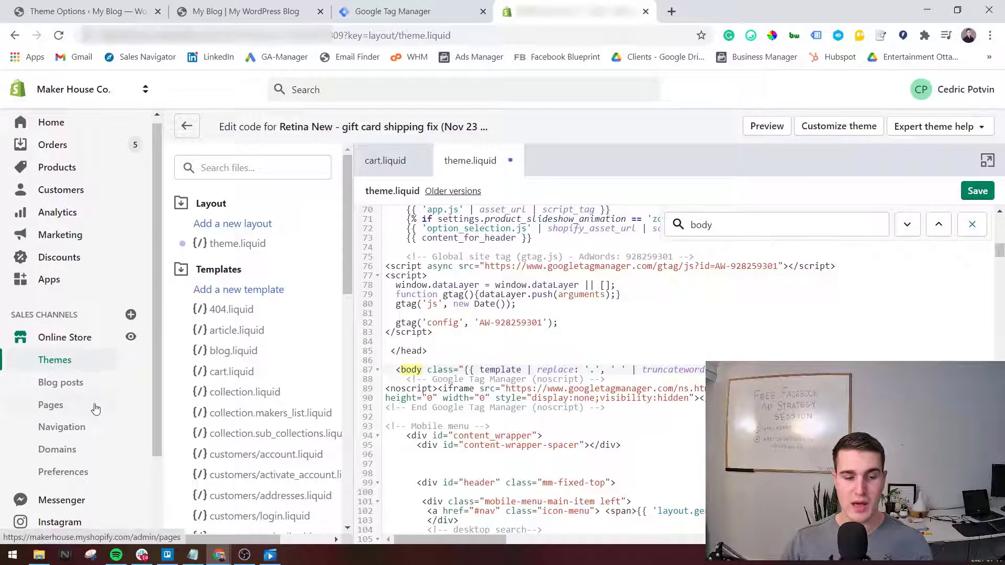
pyautogui.click(62, 479)
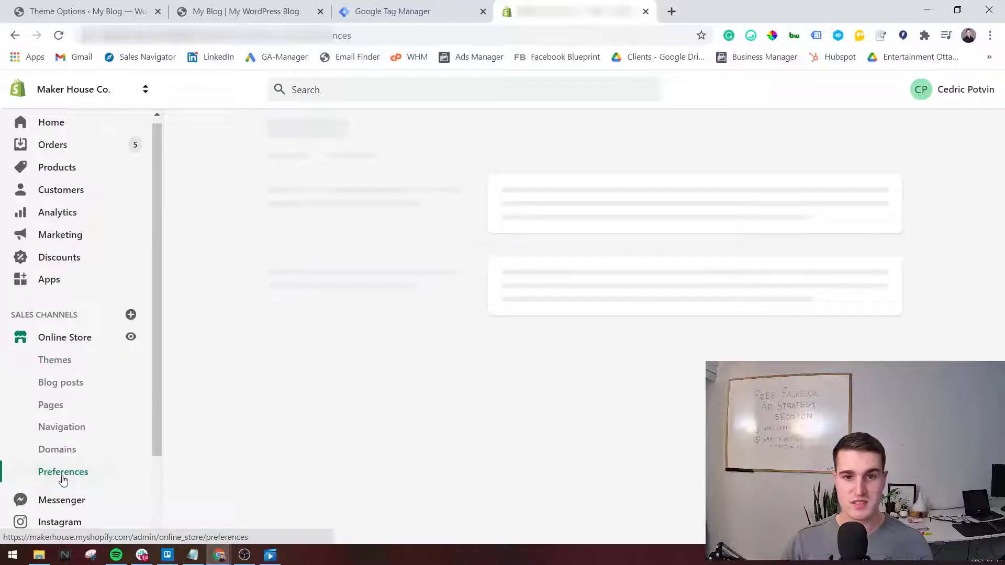
pyautogui.click(385, 12)
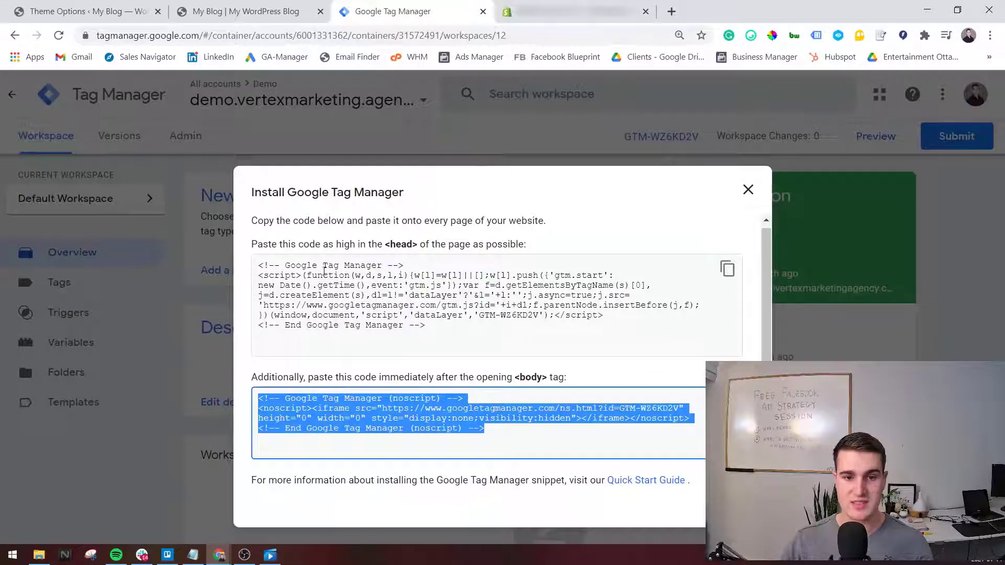
pyautogui.click(383, 255)
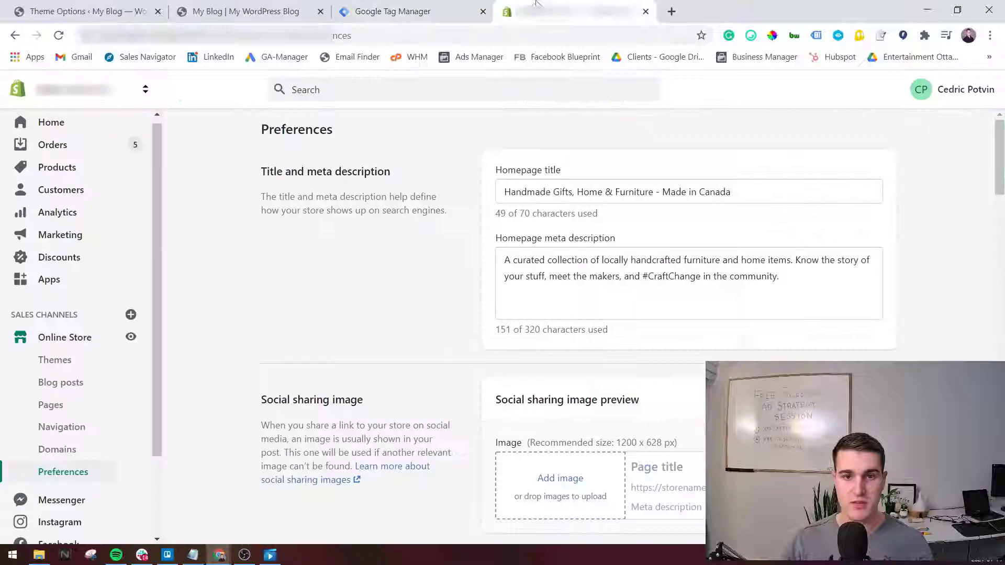
pyautogui.click(540, 11)
pyautogui.scroll(-9, 367, 385)
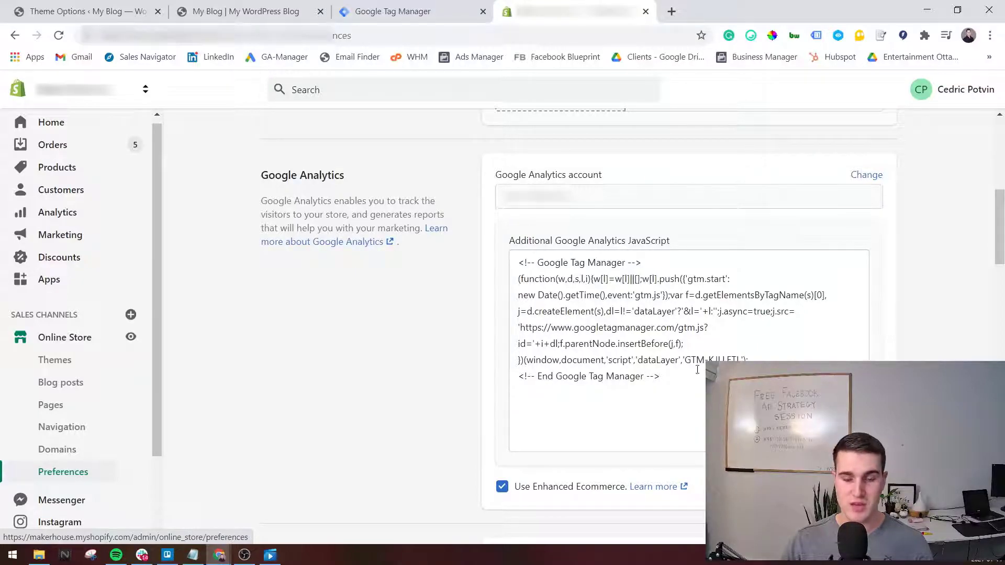
# Replace the code in Additional Google Analytics JavaScript with the head snippet copied from Google Tag Manager.
pyautogui.click(681, 388)
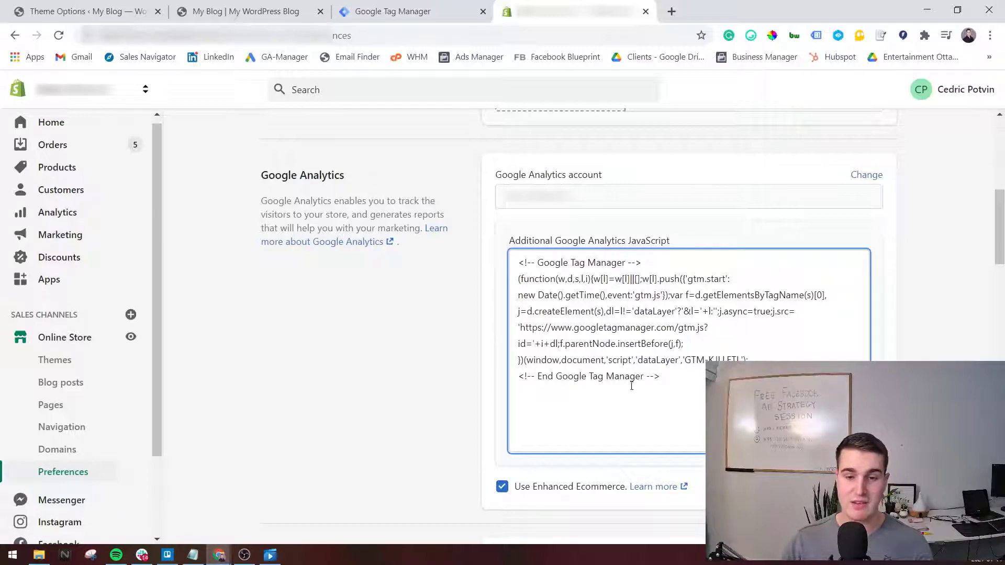
pyautogui.moveTo(677, 386); pyautogui.dragTo(483, 254)
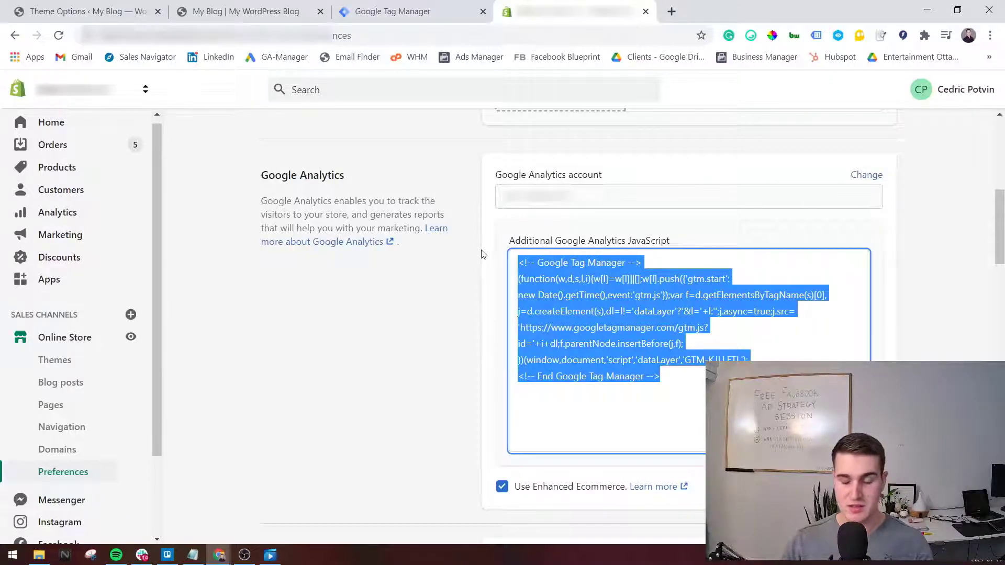
pyautogui.press('BackSpace')
pyautogui.click(387, 12)
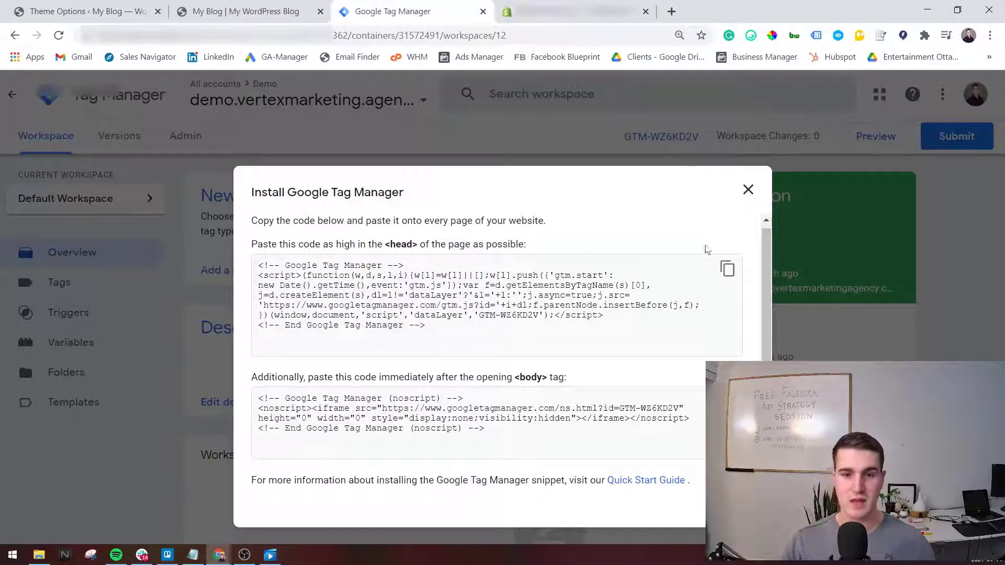
pyautogui.click(727, 269)
pyautogui.click(573, 12)
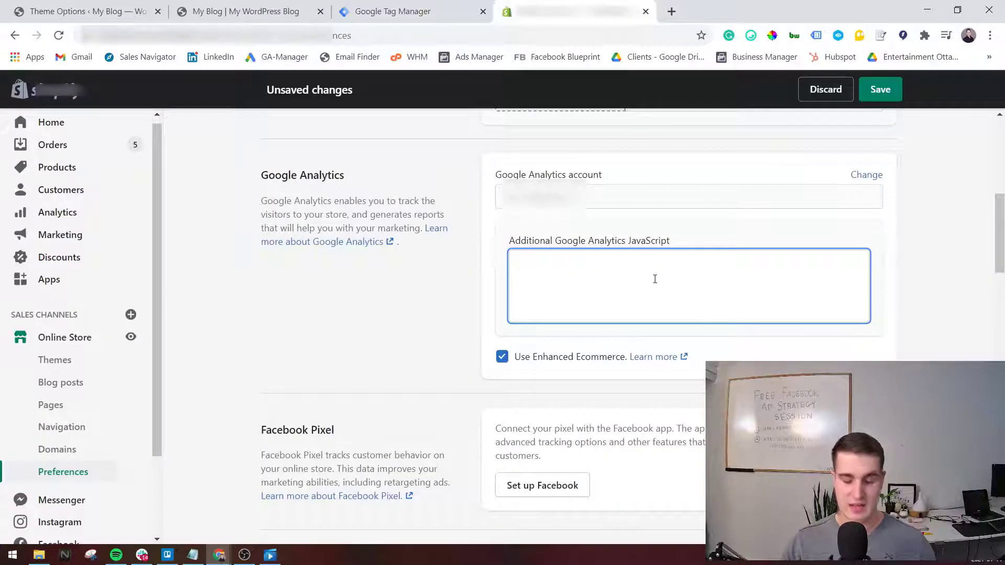
pyautogui.hotkey('ctrl', 'v')
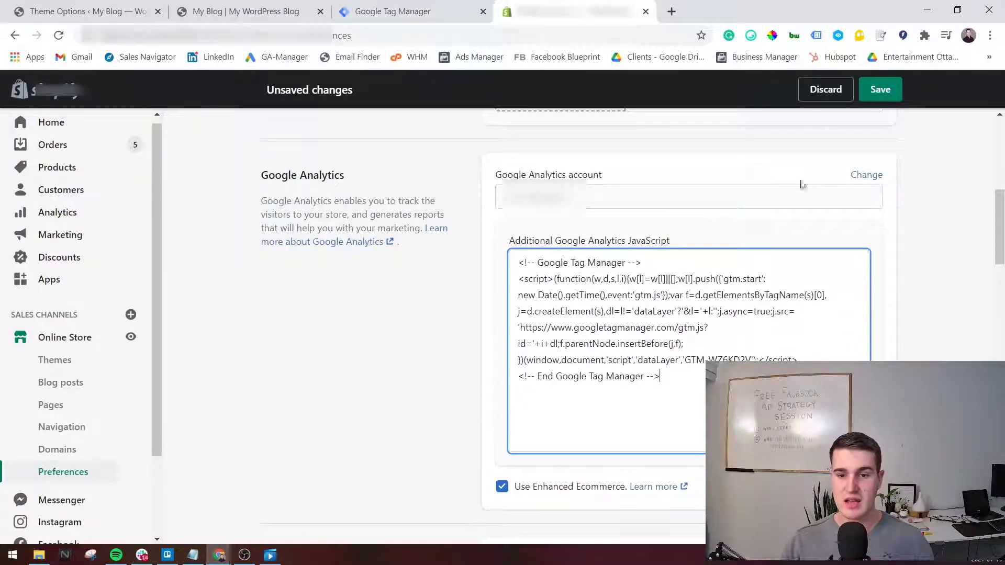